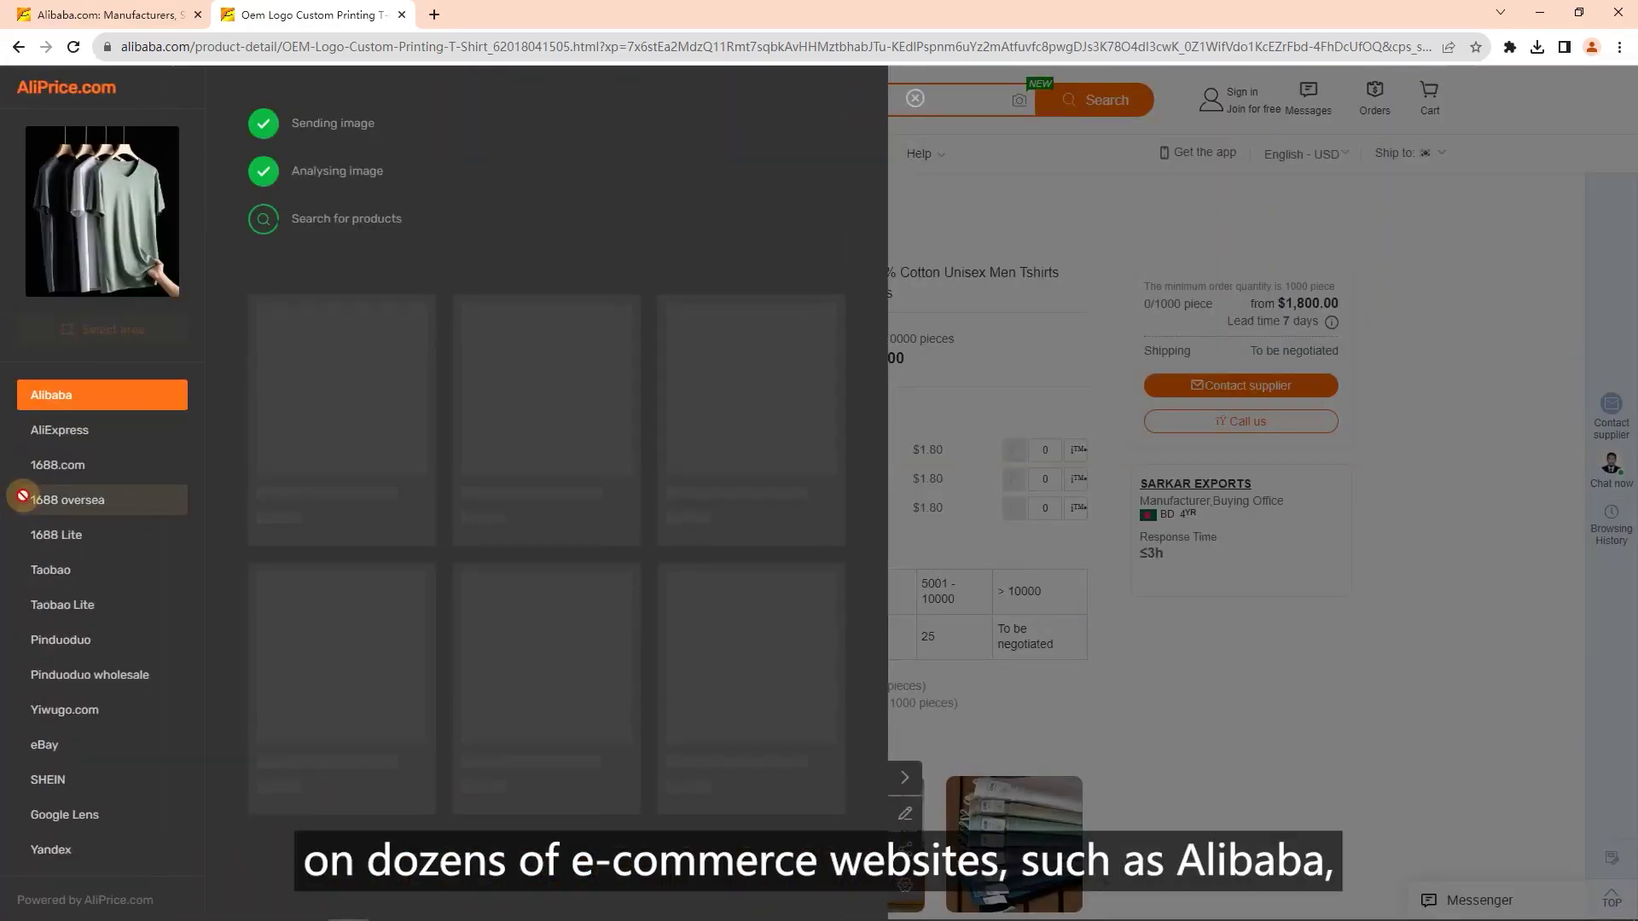
# - Run the T-shirt photo search on AliExpress, then 1688.com, then Taobao
pyautogui.click(72, 430)
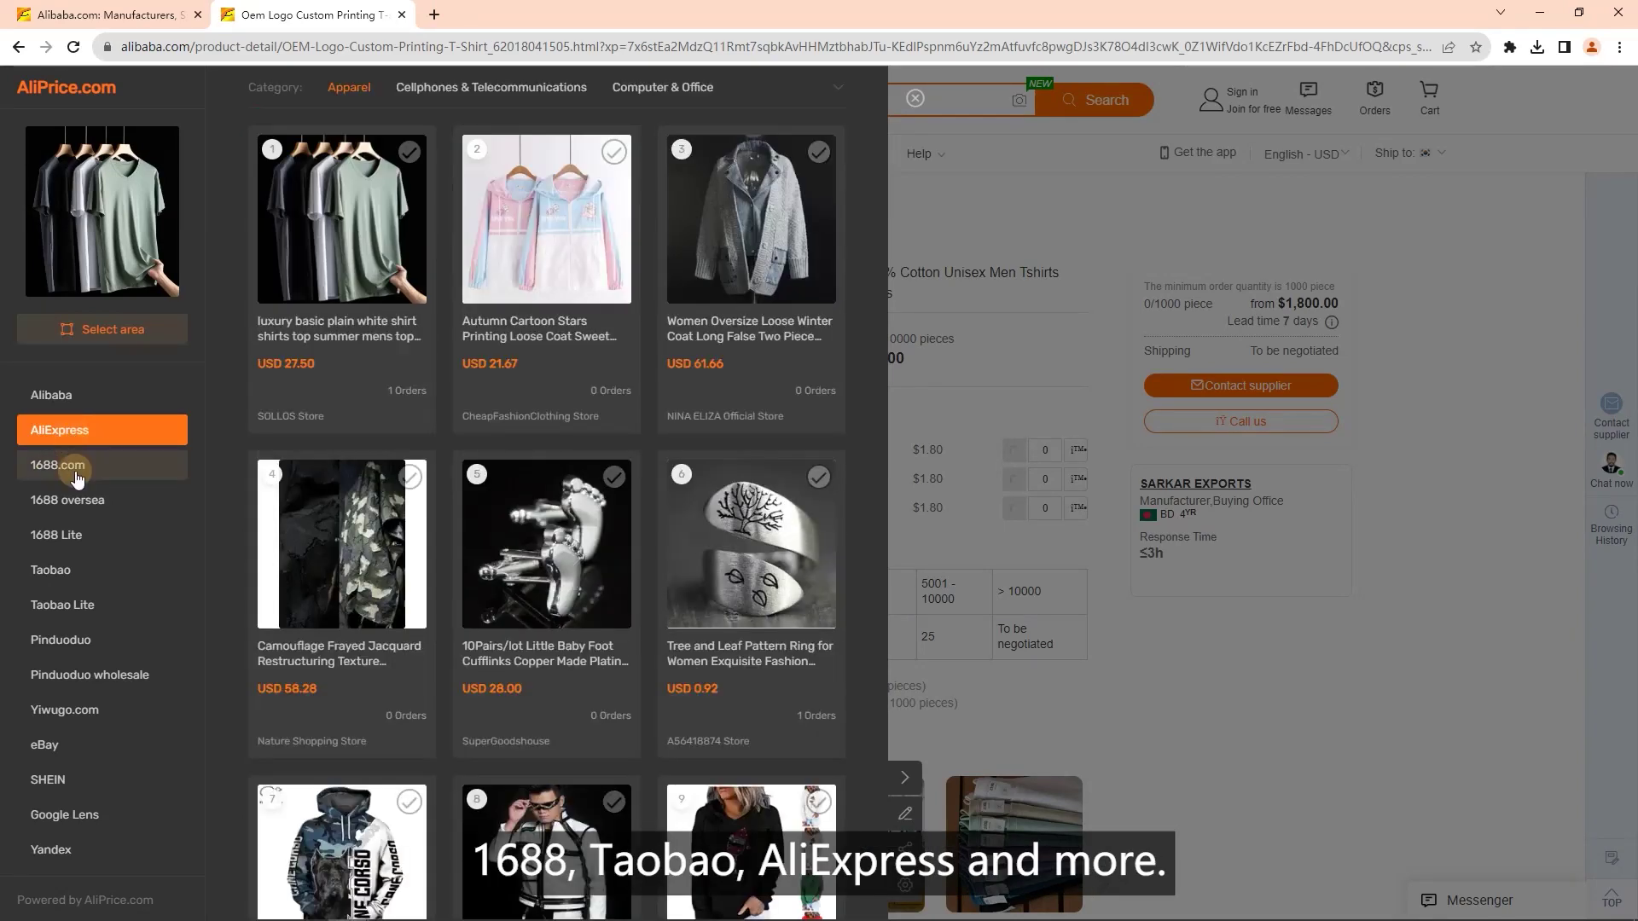
pyautogui.click(75, 466)
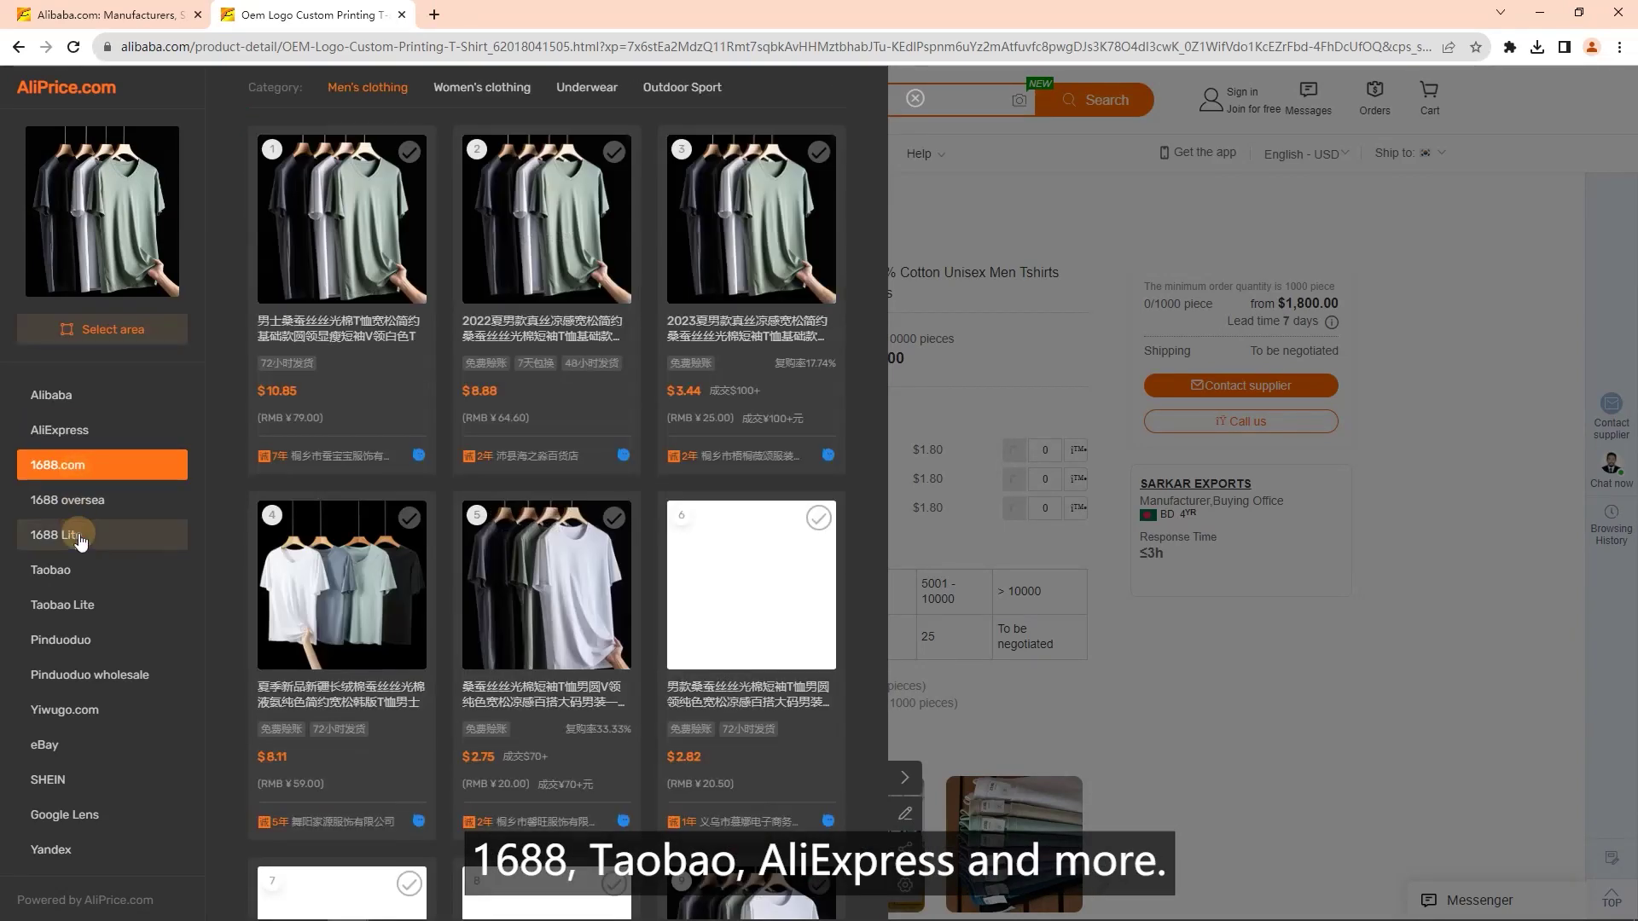
pyautogui.click(77, 565)
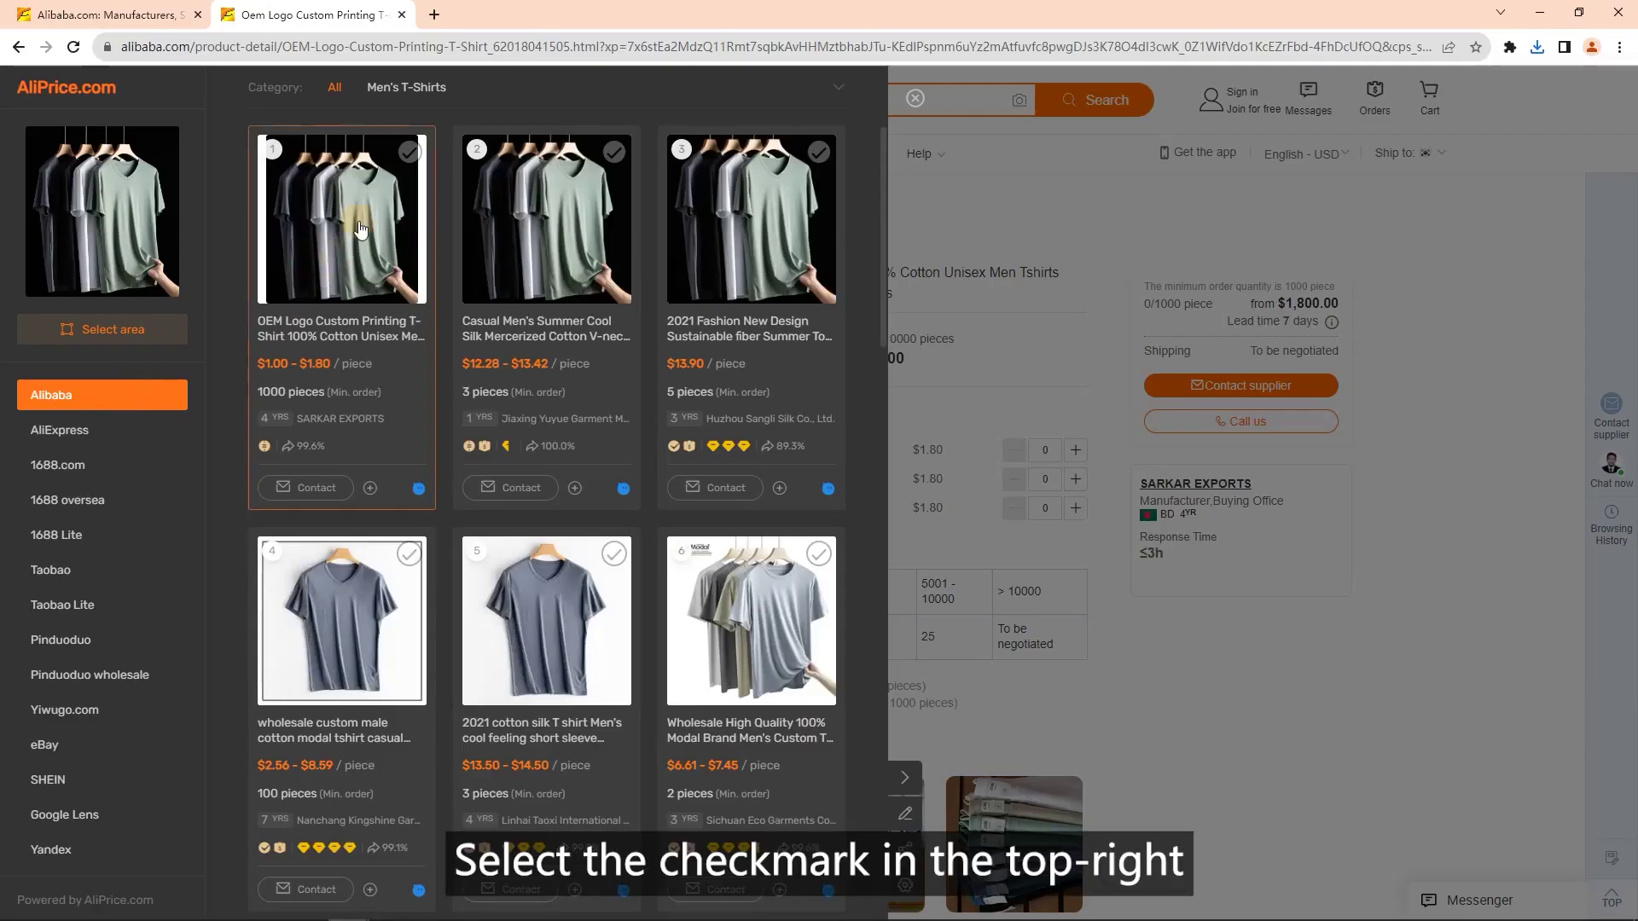
# - Mark five matching T-shirts for comparison
pyautogui.click(410, 152)
pyautogui.click(614, 152)
pyautogui.click(819, 152)
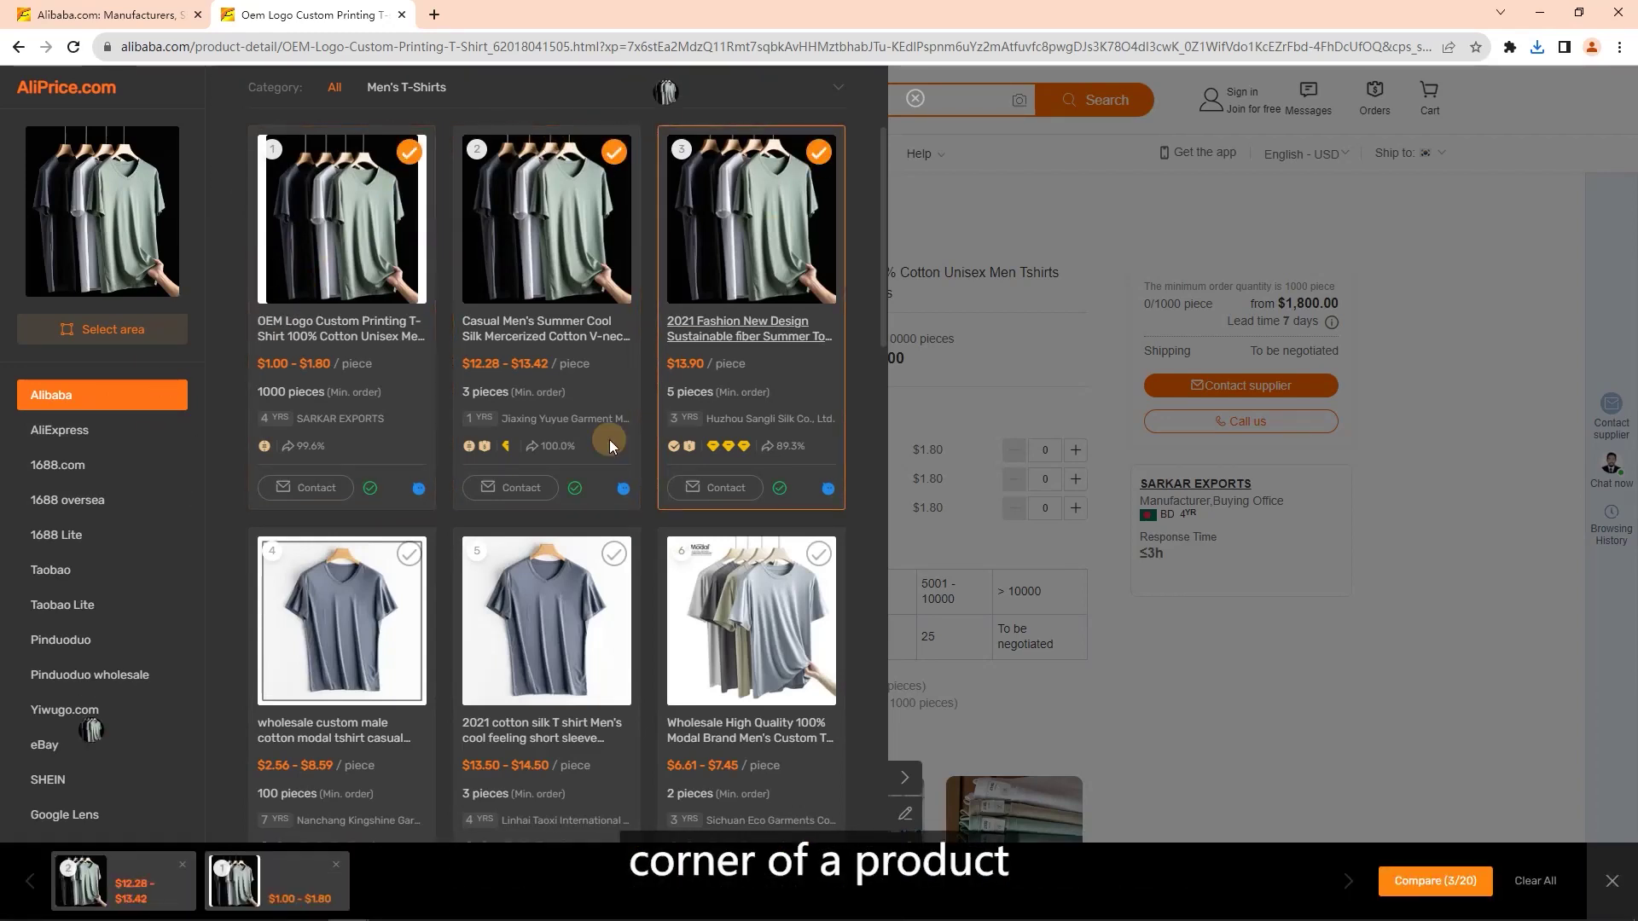
pyautogui.click(410, 553)
pyautogui.click(615, 554)
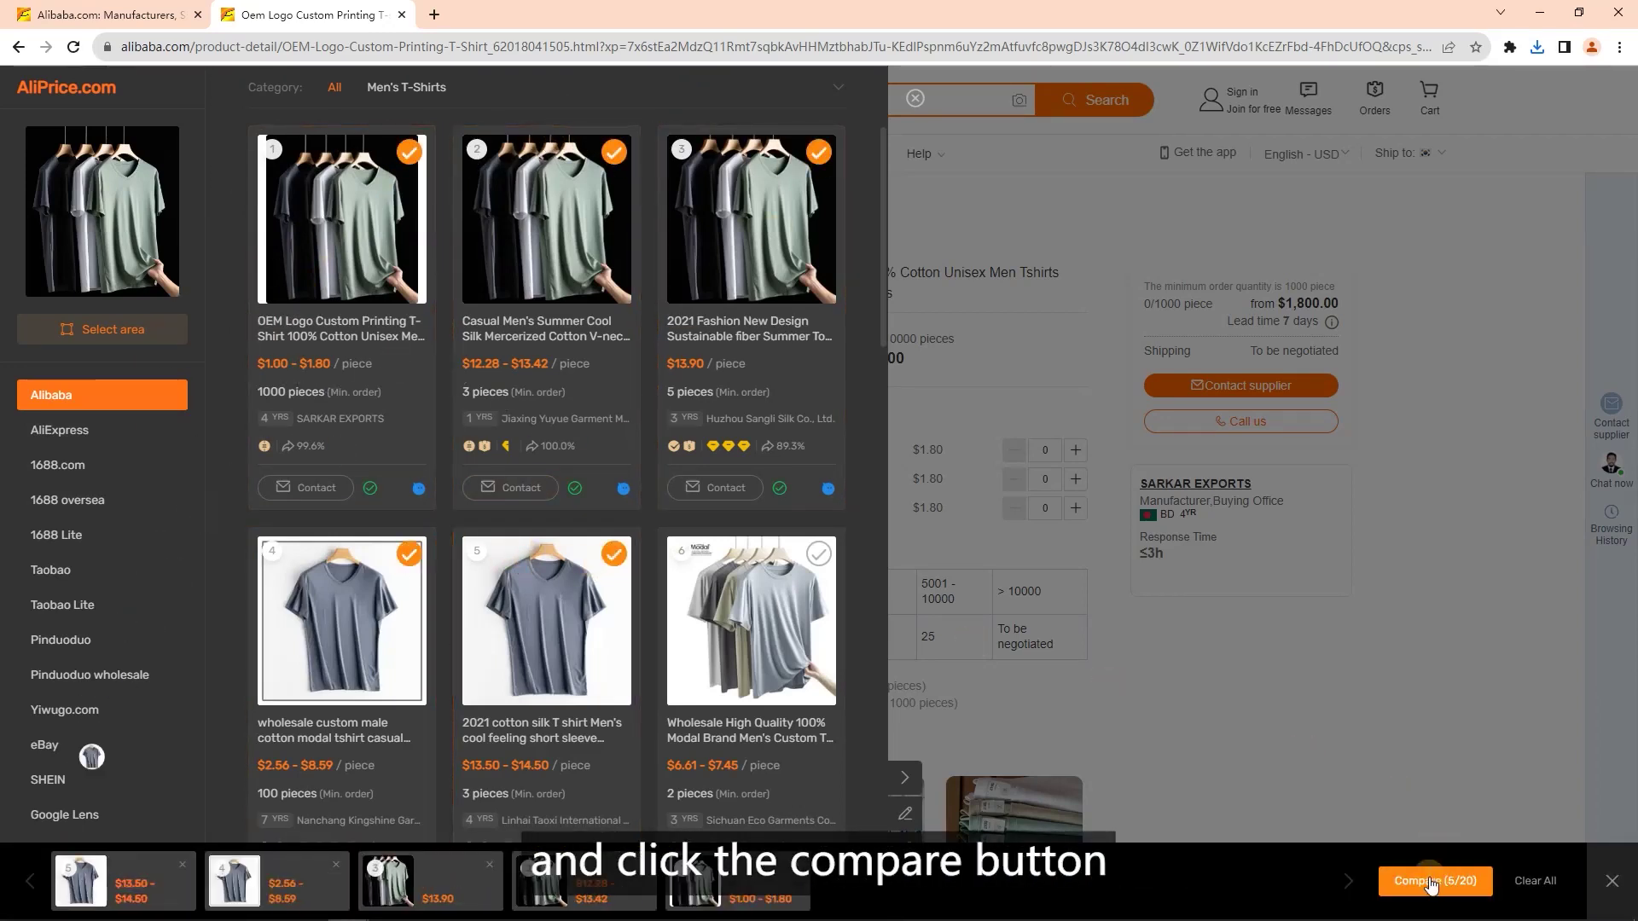
# - Compare the five T-shirts side by side, export the comparison and open the CSV
pyautogui.click(1429, 879)
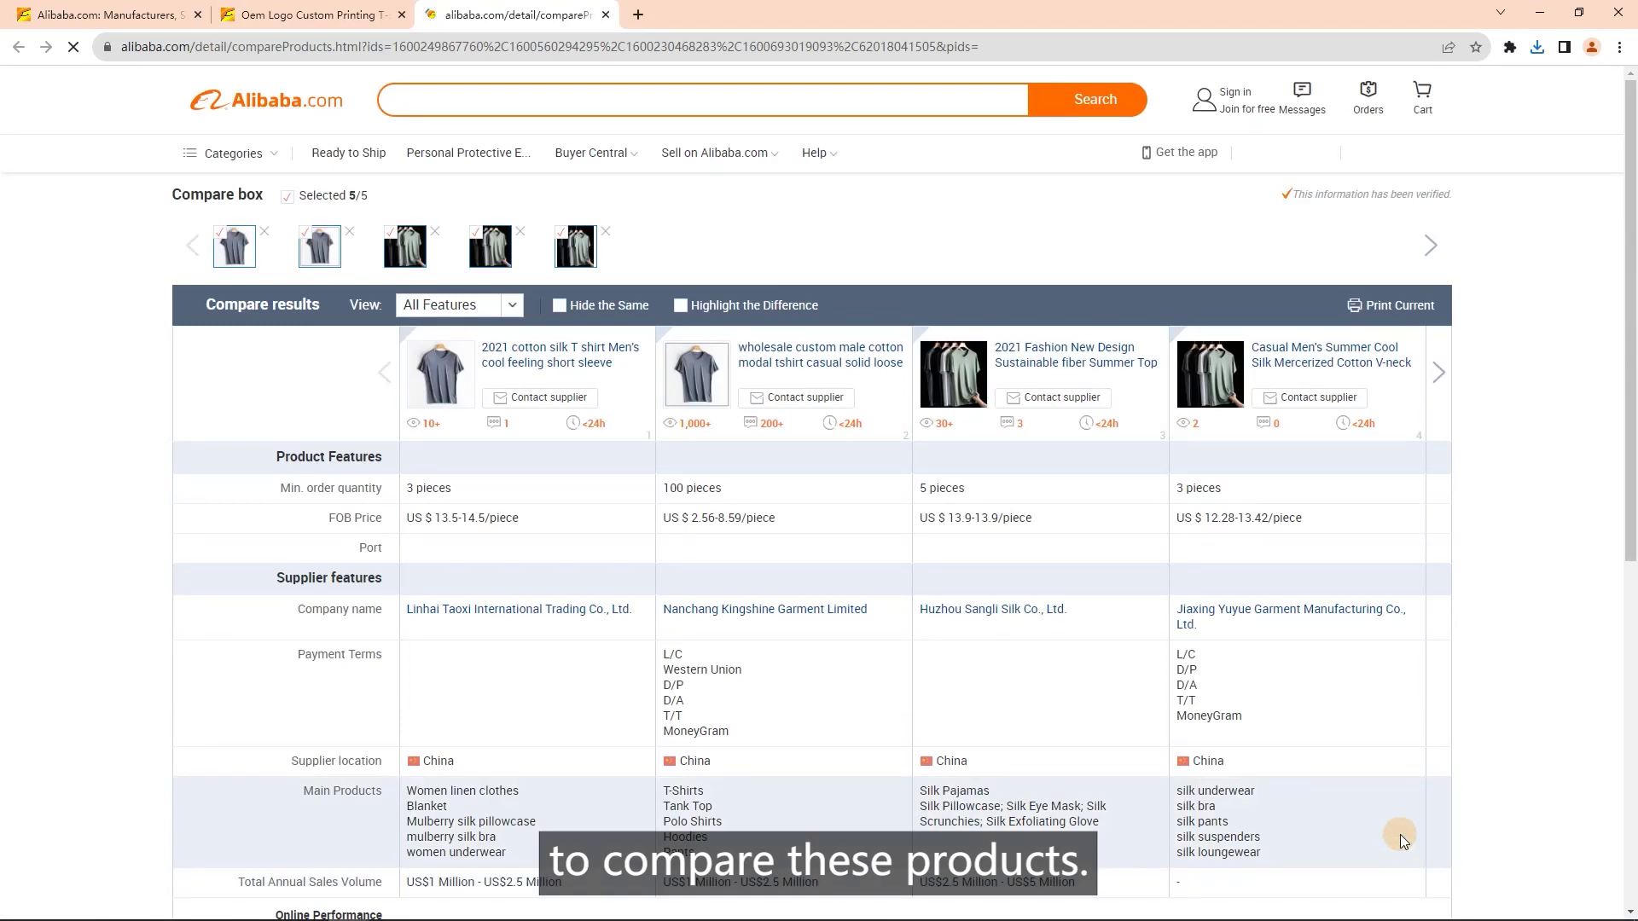
pyautogui.click(1269, 306)
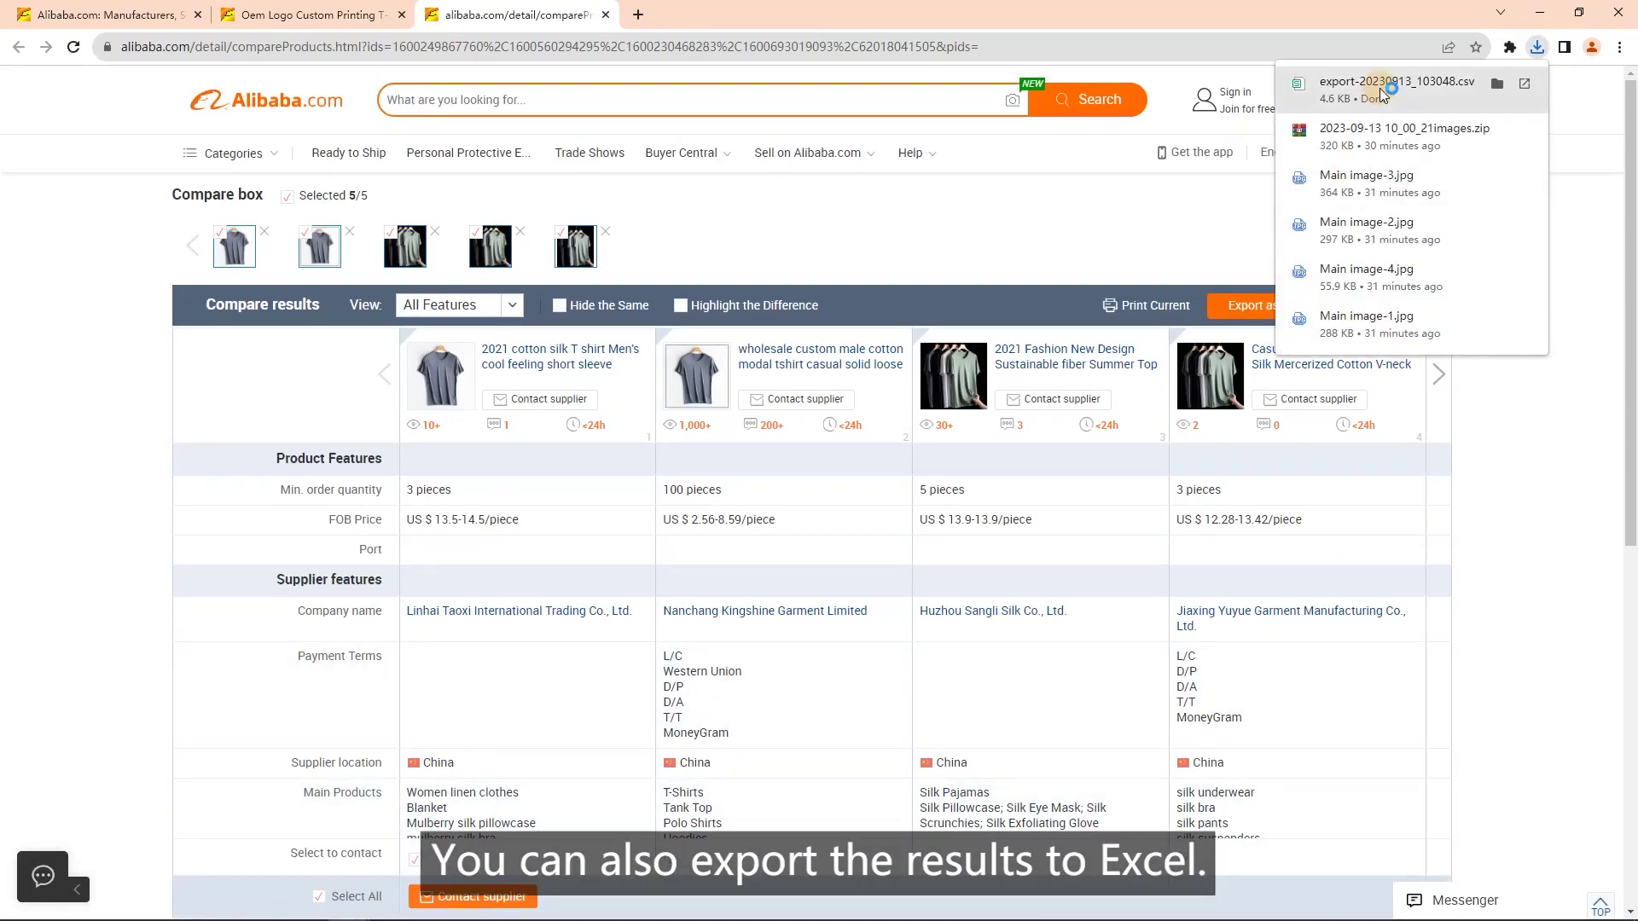
pyautogui.click(1379, 89)
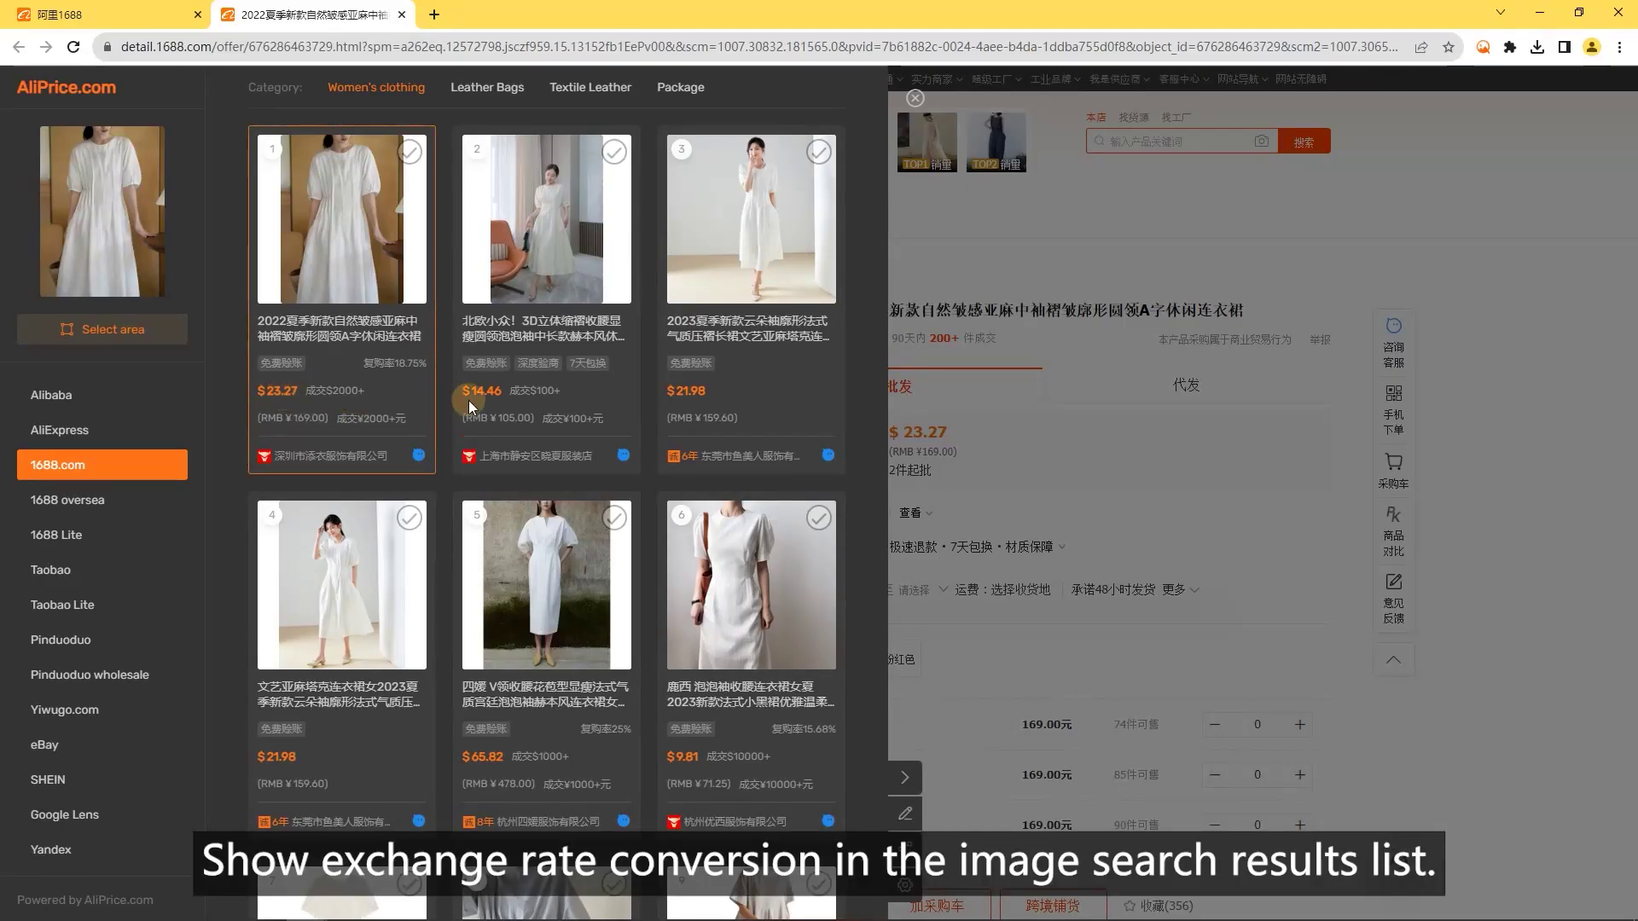
pyautogui.moveTo(684, 391)
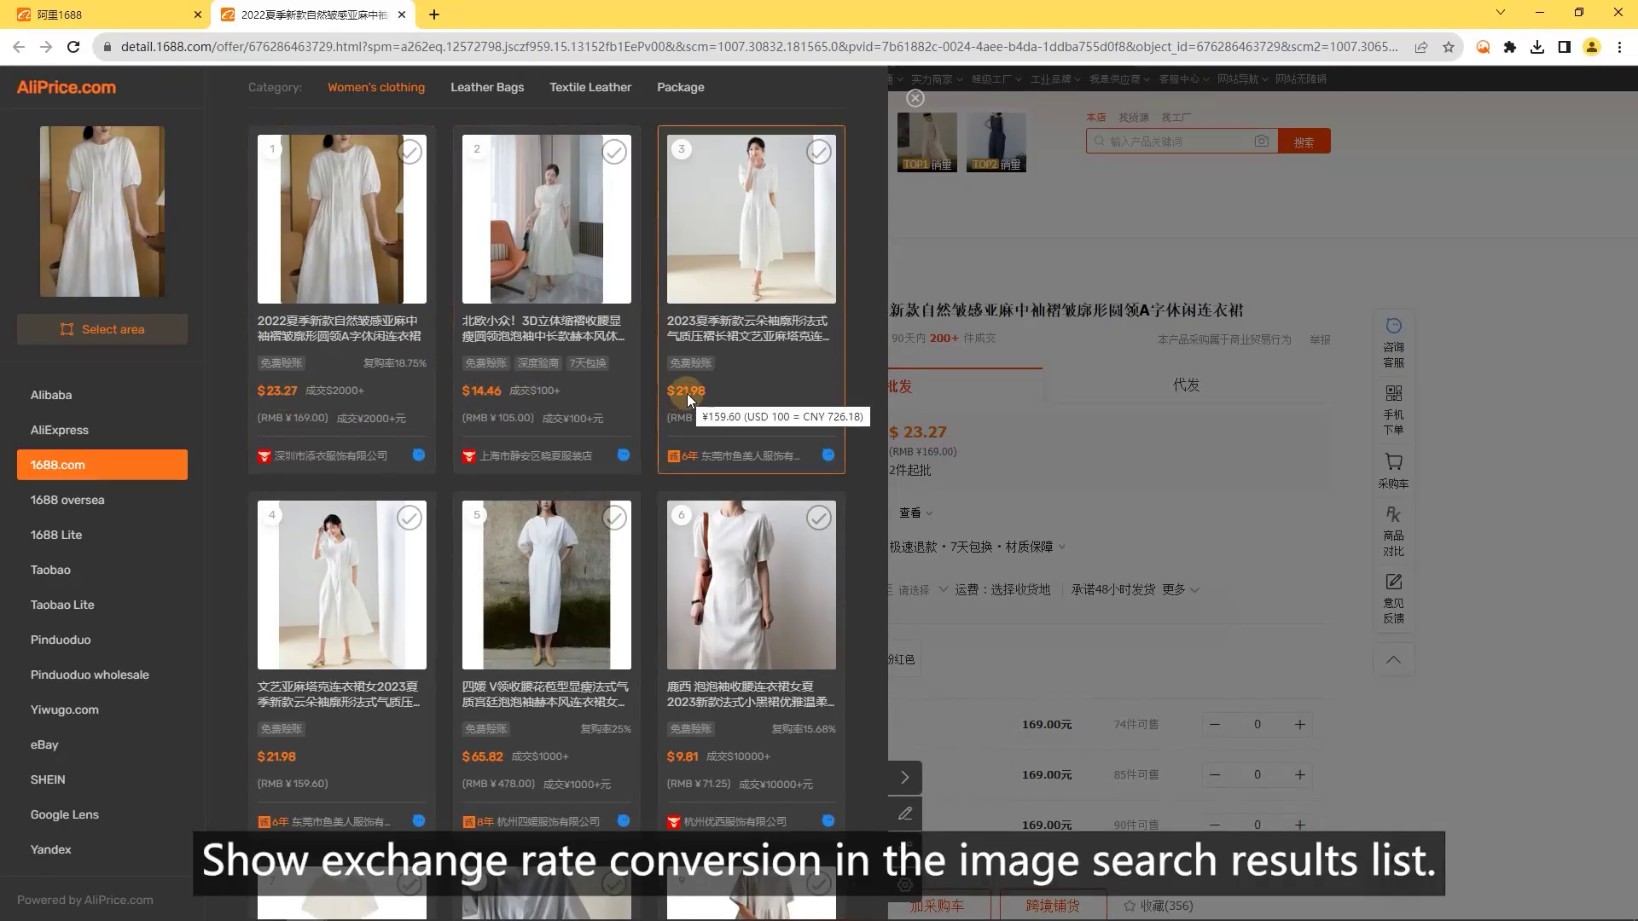
# - Close the image search panel and select the 169.00元 size S price to see $23.27
pyautogui.click(981, 461)
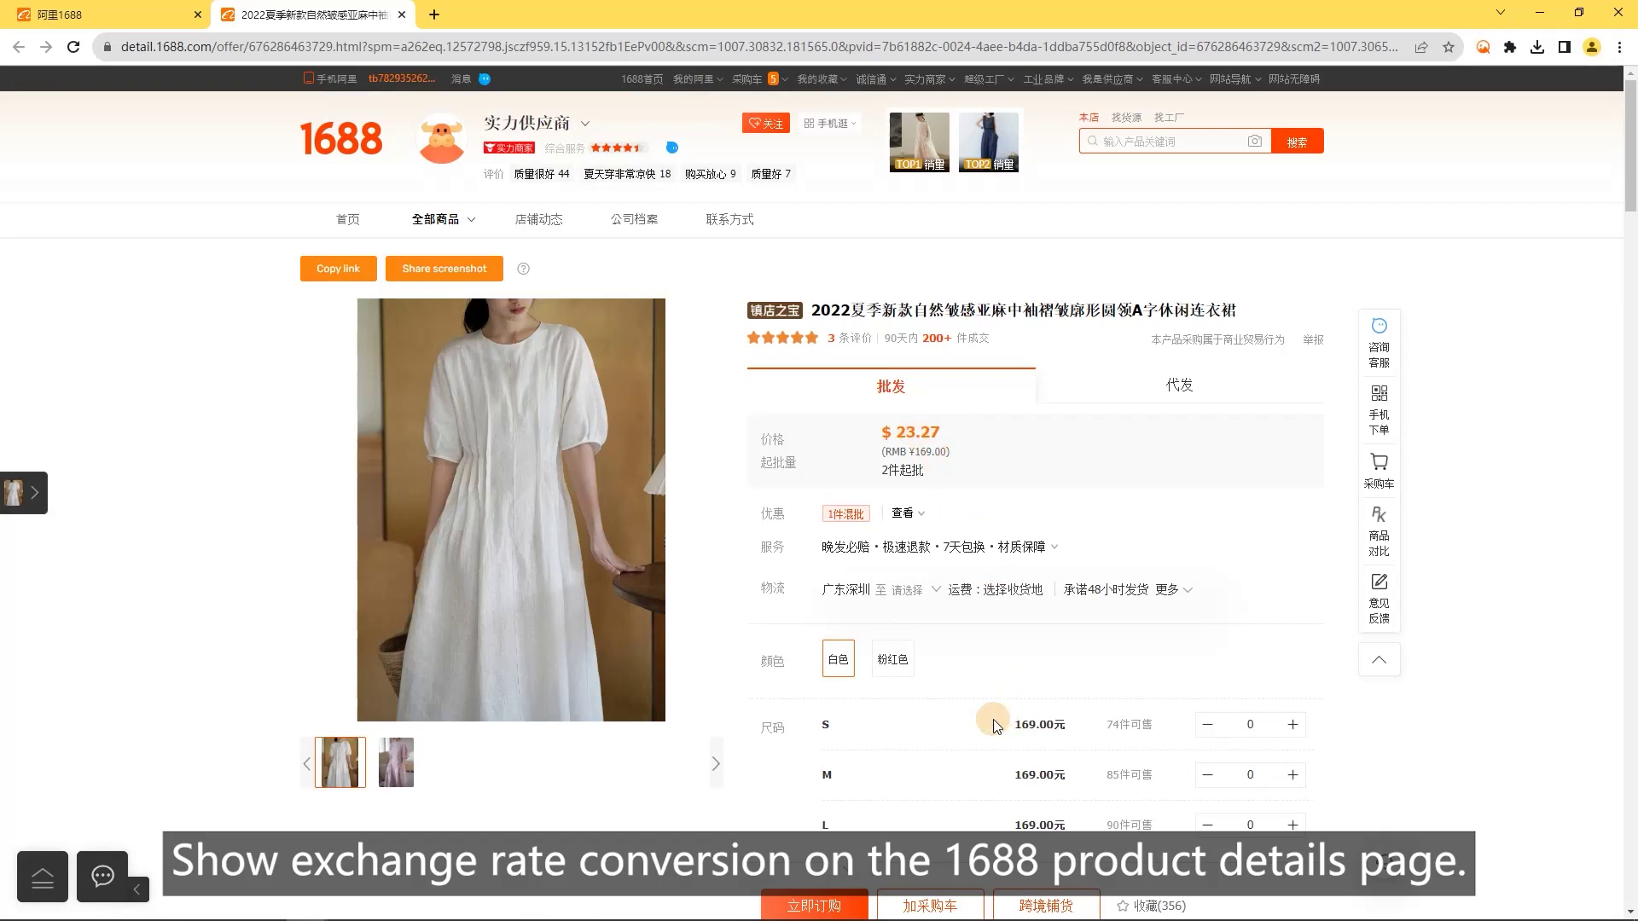
pyautogui.moveTo(1014, 724); pyautogui.dragTo(1068, 735)
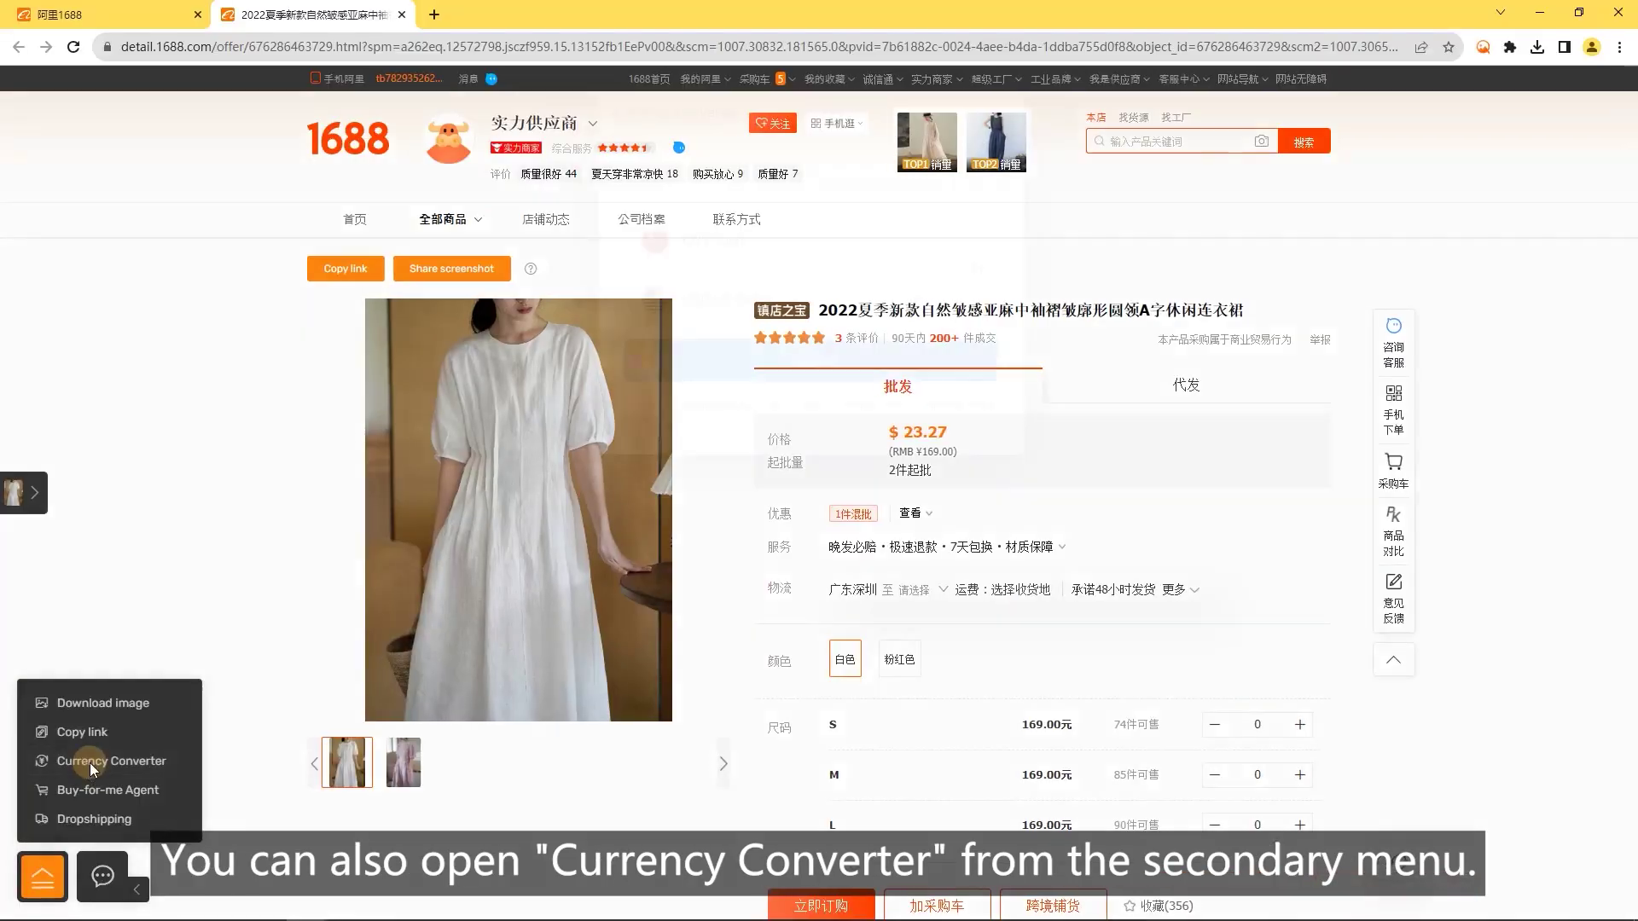
# - Convert 1000 CNY to US dollars ($137.70) in the Currency Converter
pyautogui.click(90, 763)
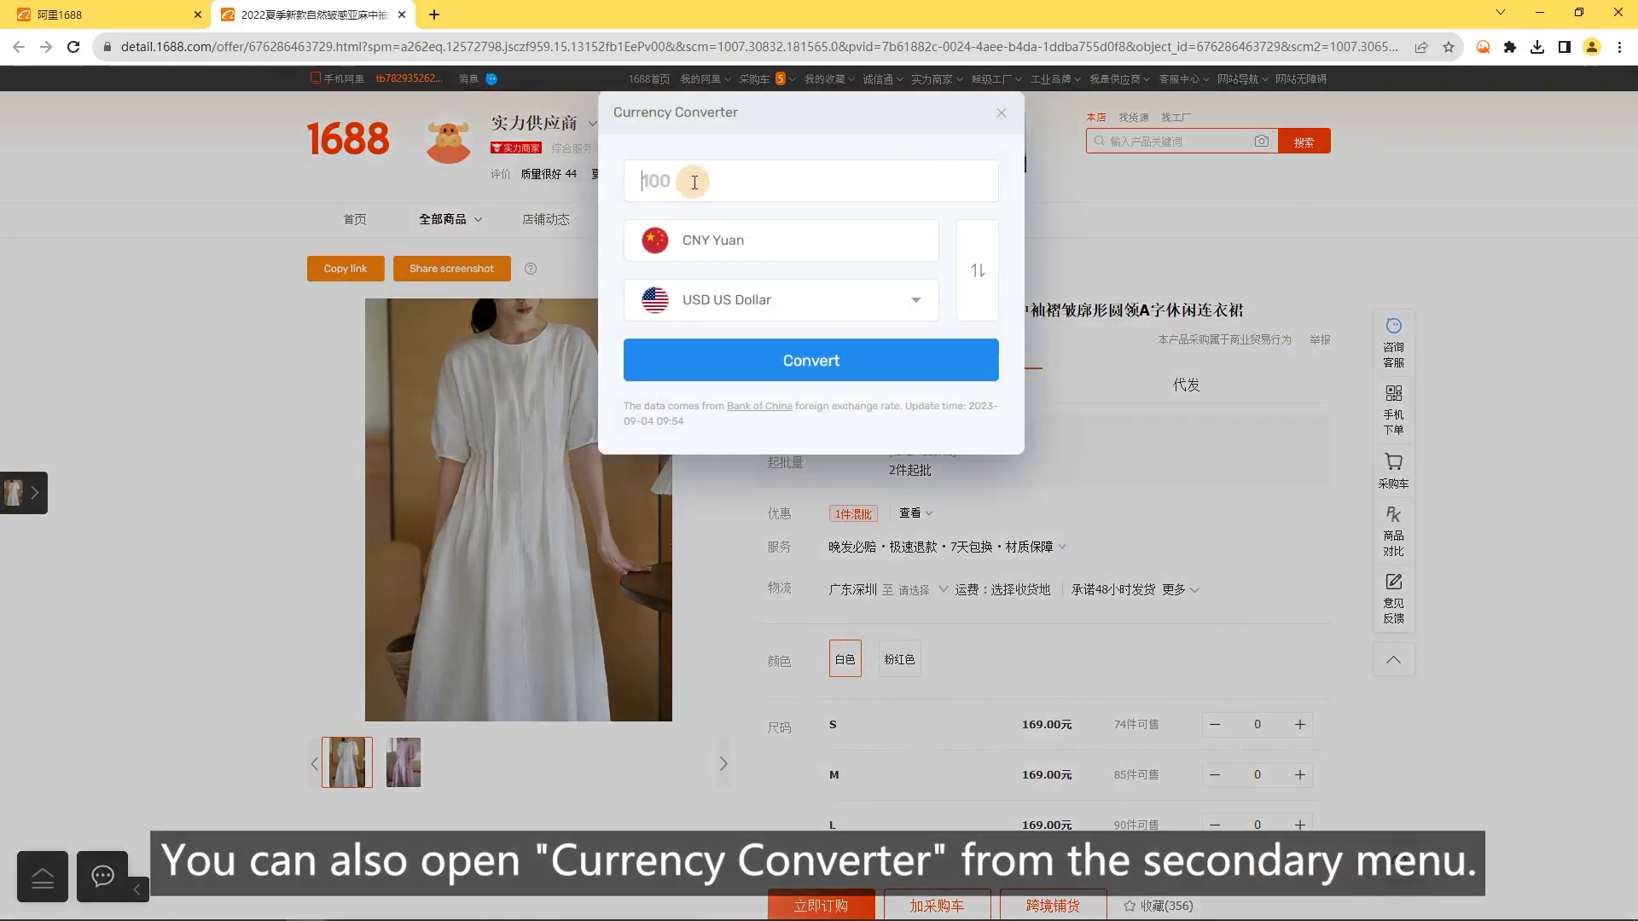
pyautogui.write('1000')
pyautogui.click(758, 366)
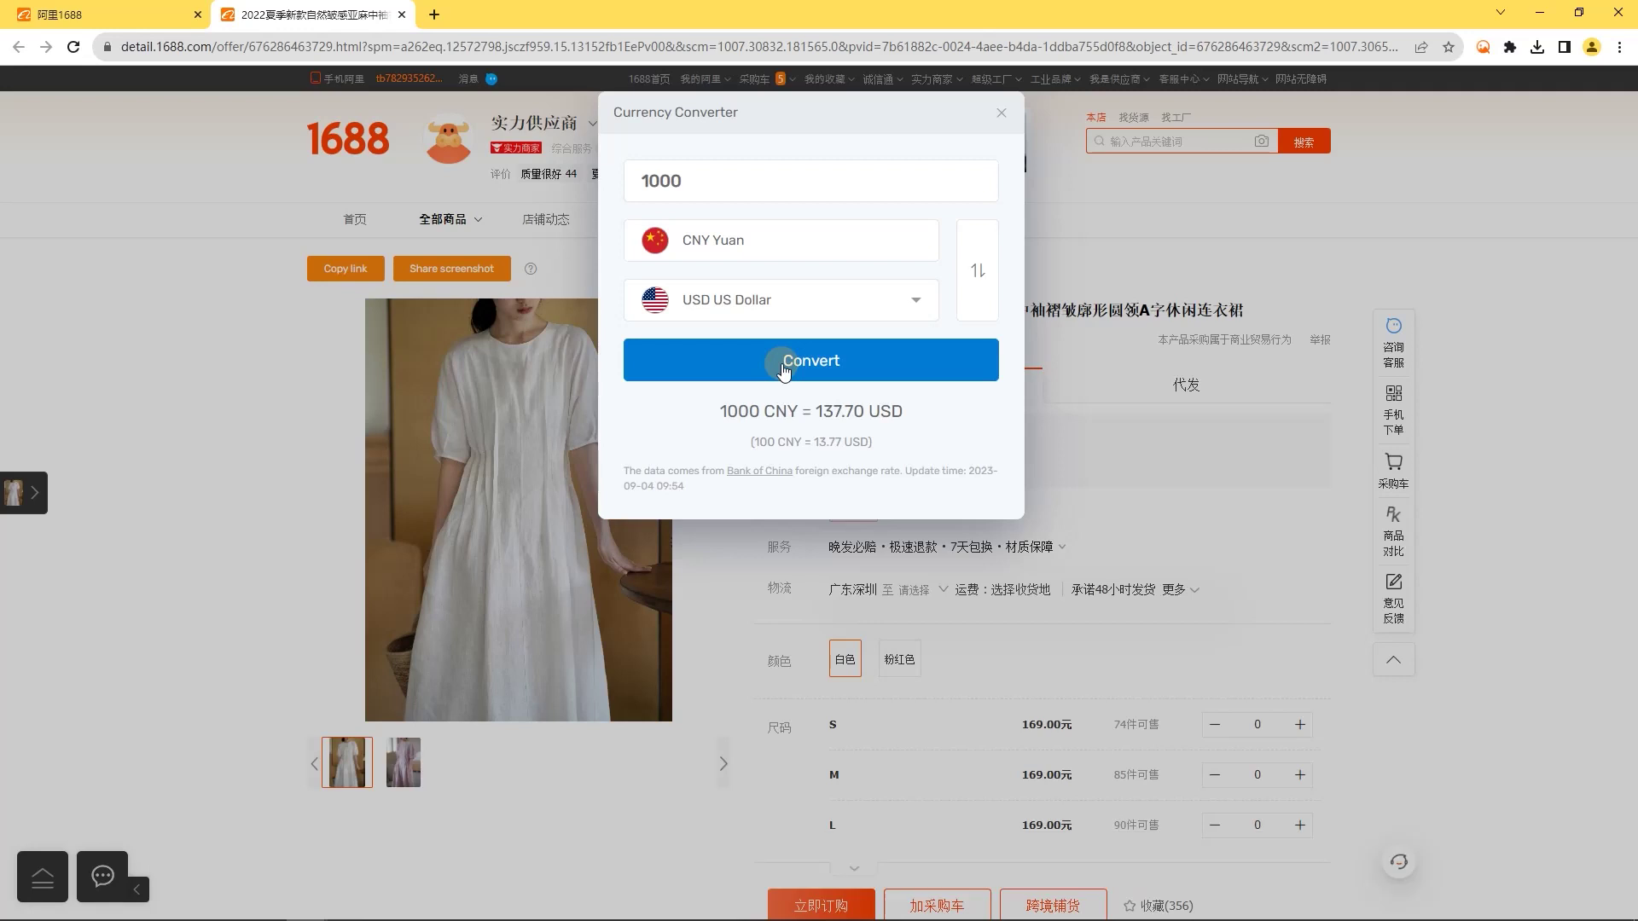
pyautogui.click(999, 113)
# - In AliPrice settings, toggle currency conversion and choose a custom 0.1377 exchange rate
pyautogui.click(1483, 47)
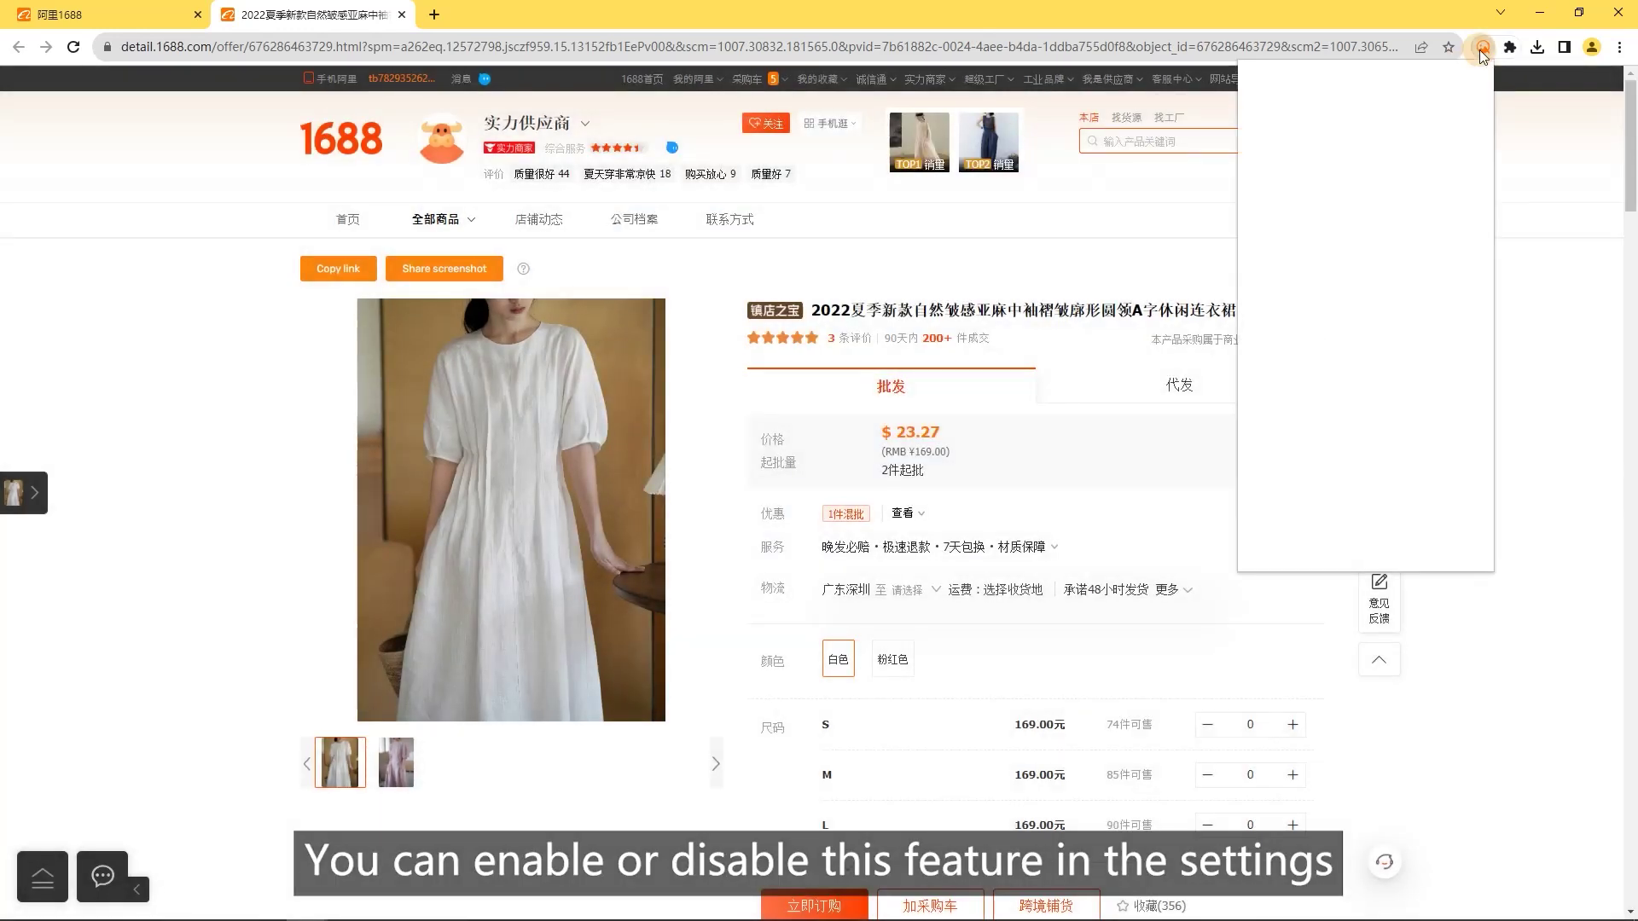
pyautogui.click(1325, 549)
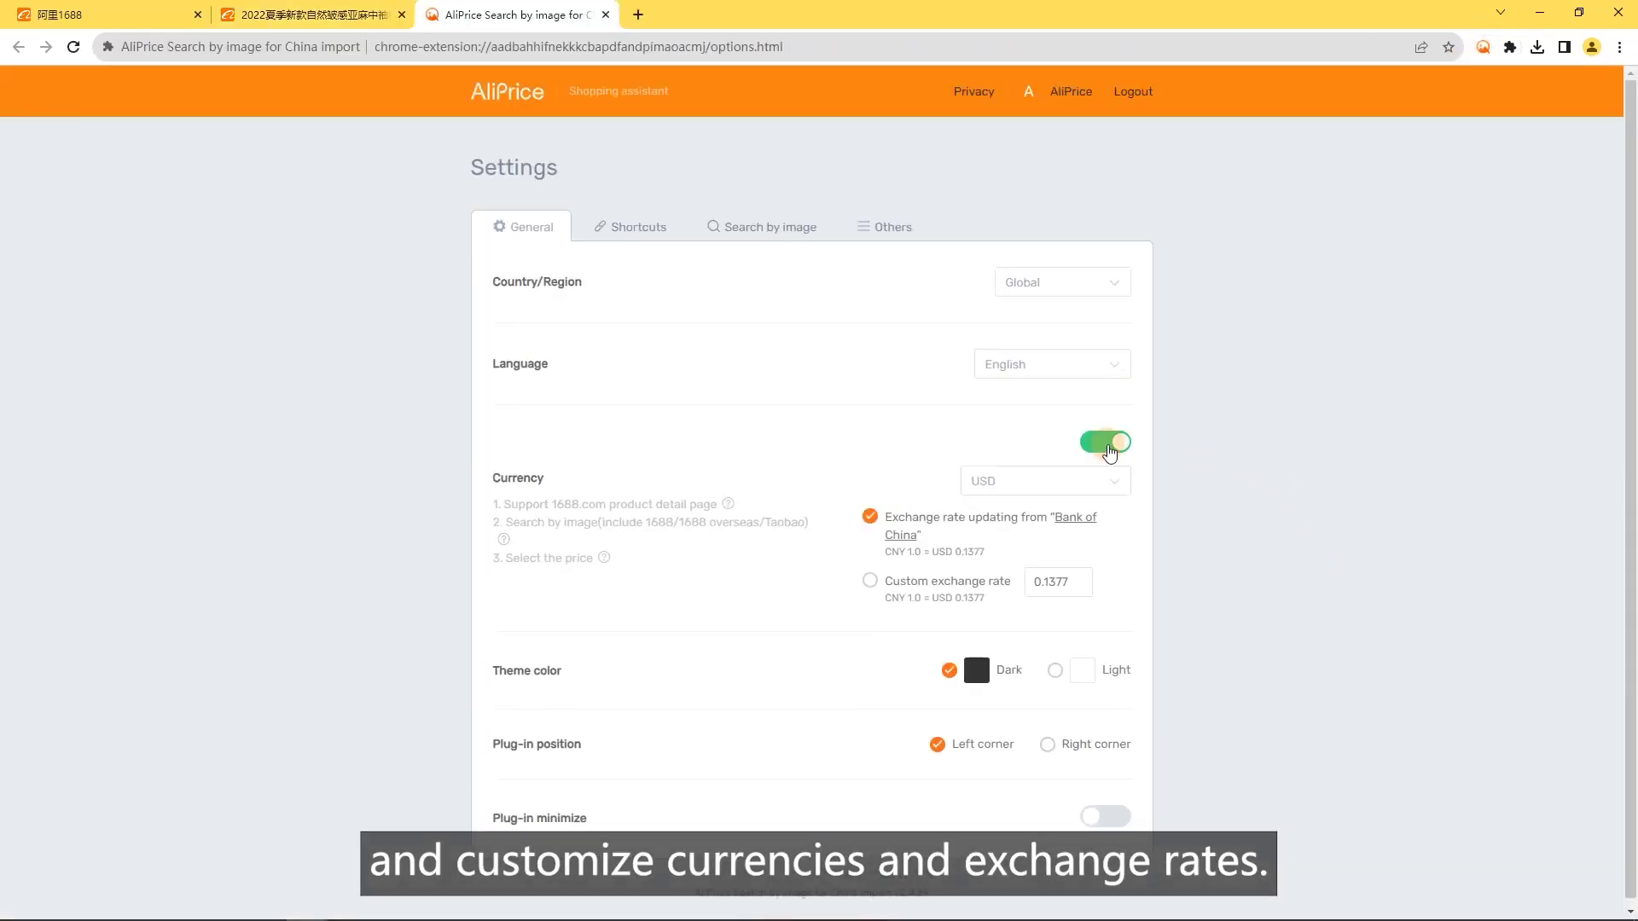
pyautogui.click(1107, 444)
pyautogui.click(1049, 480)
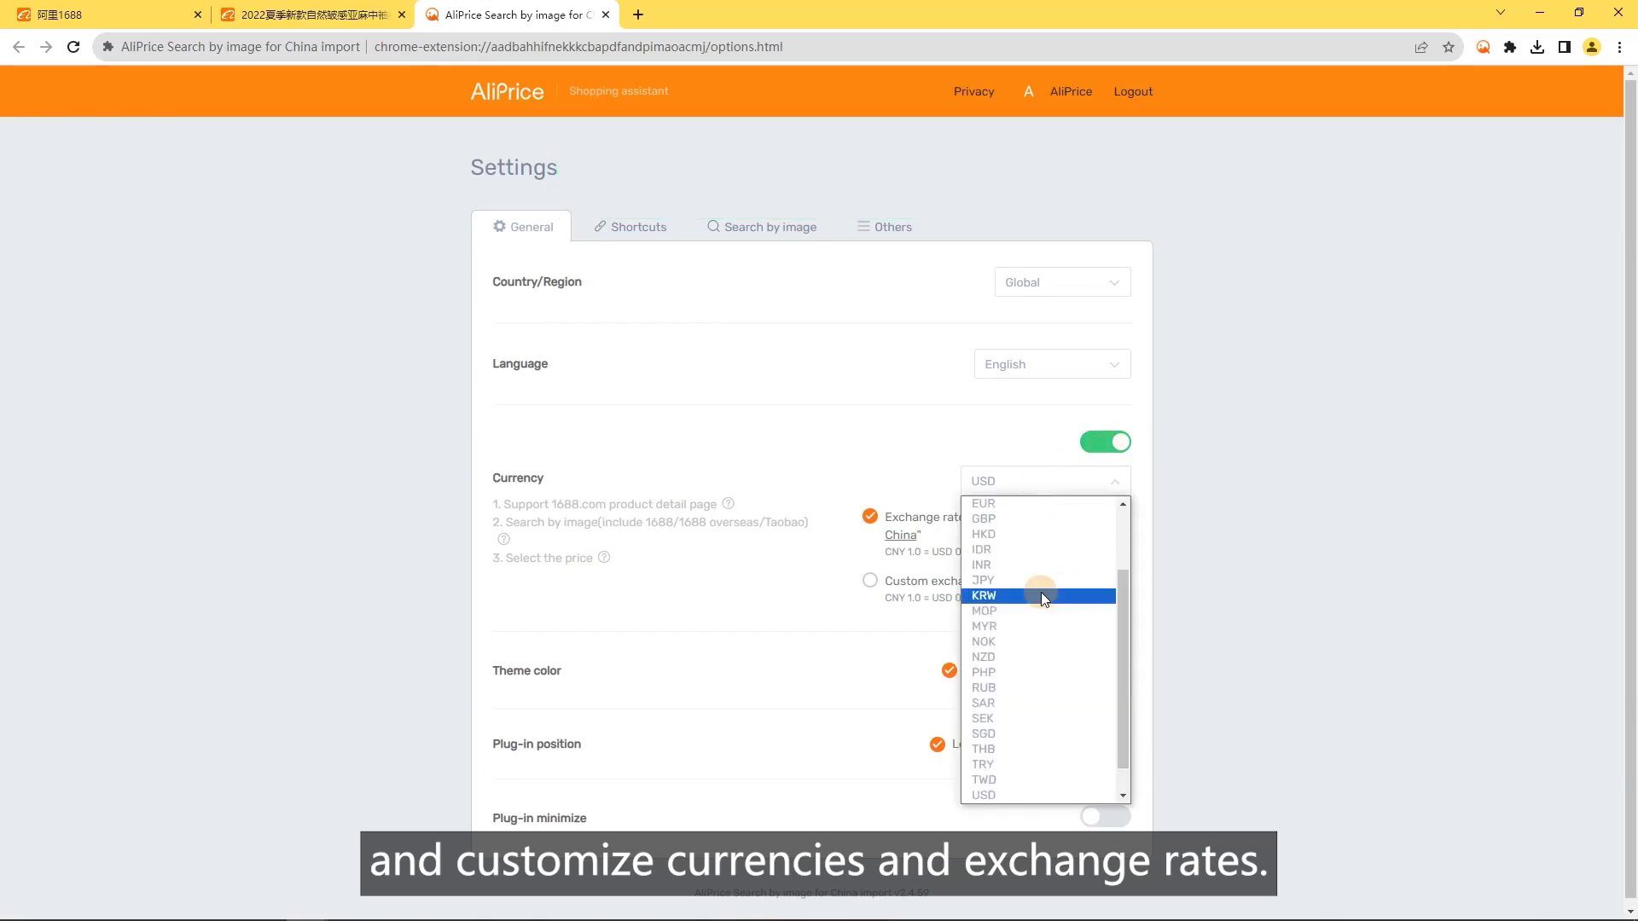
pyautogui.click(869, 581)
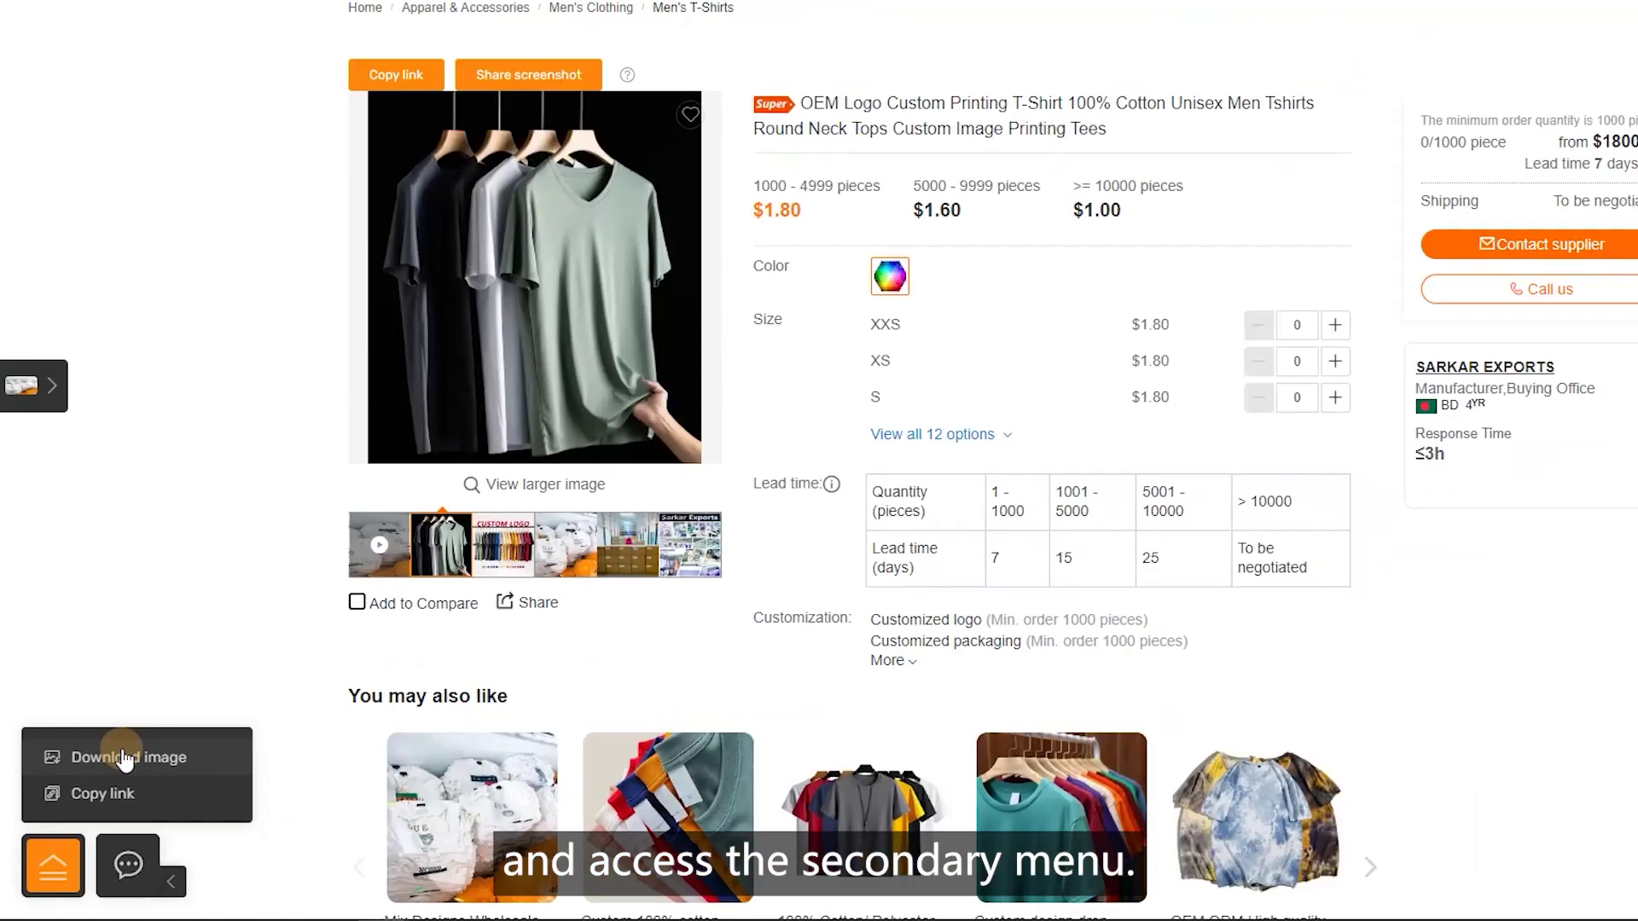
# - Download only the seven Main image pictures of this Alibaba product
pyautogui.click(149, 728)
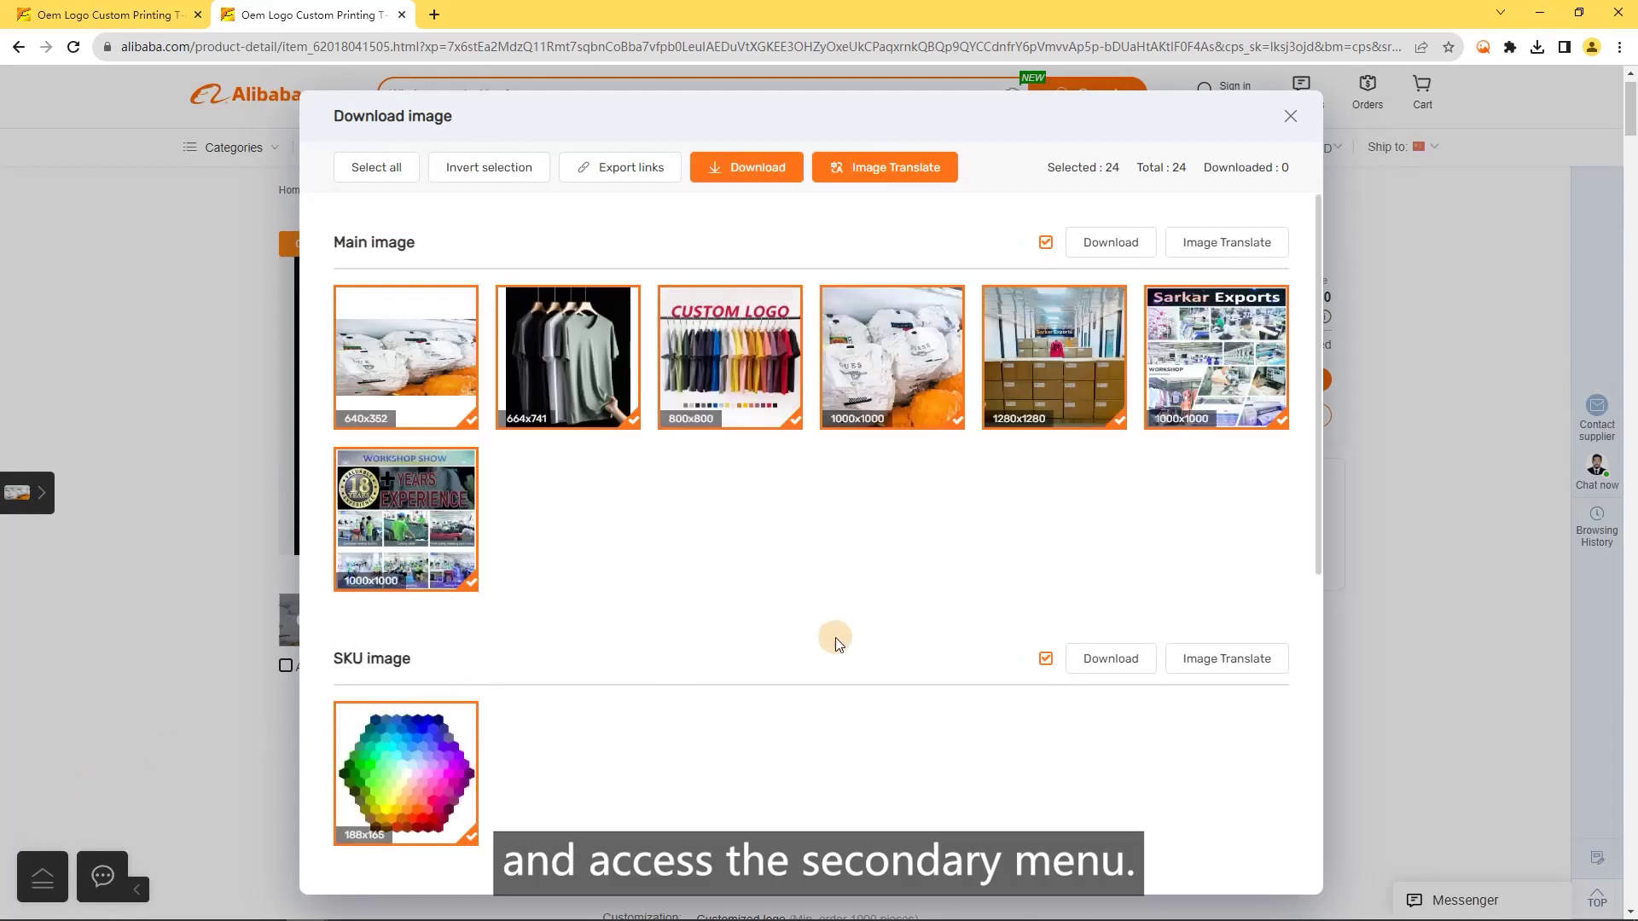
pyautogui.click(489, 168)
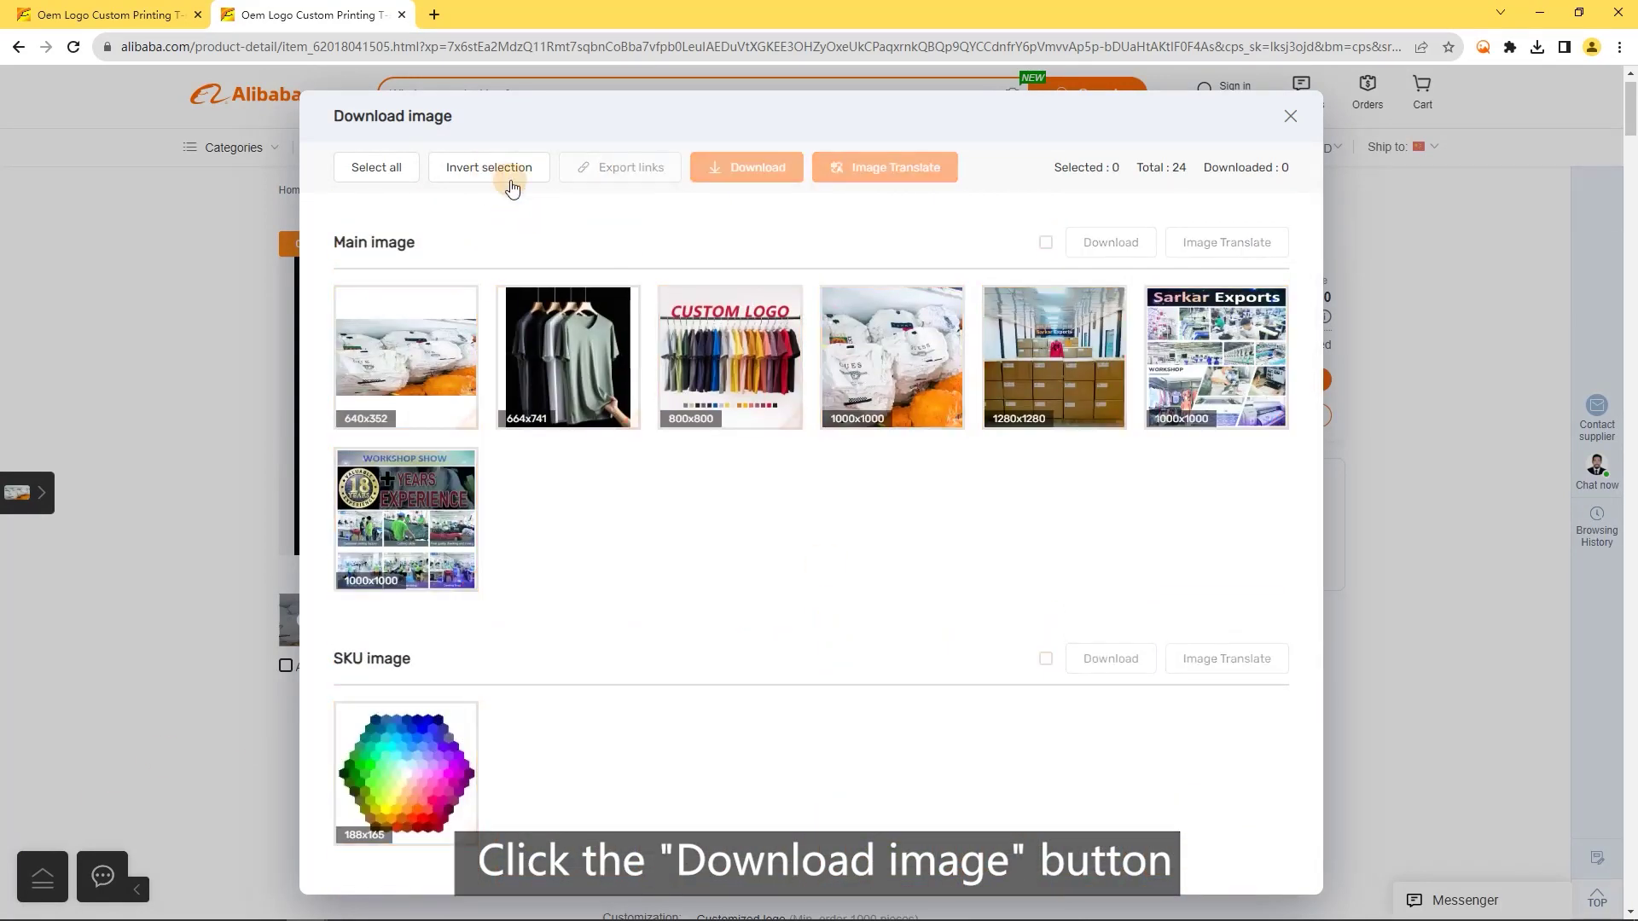
pyautogui.click(1046, 242)
pyautogui.click(780, 167)
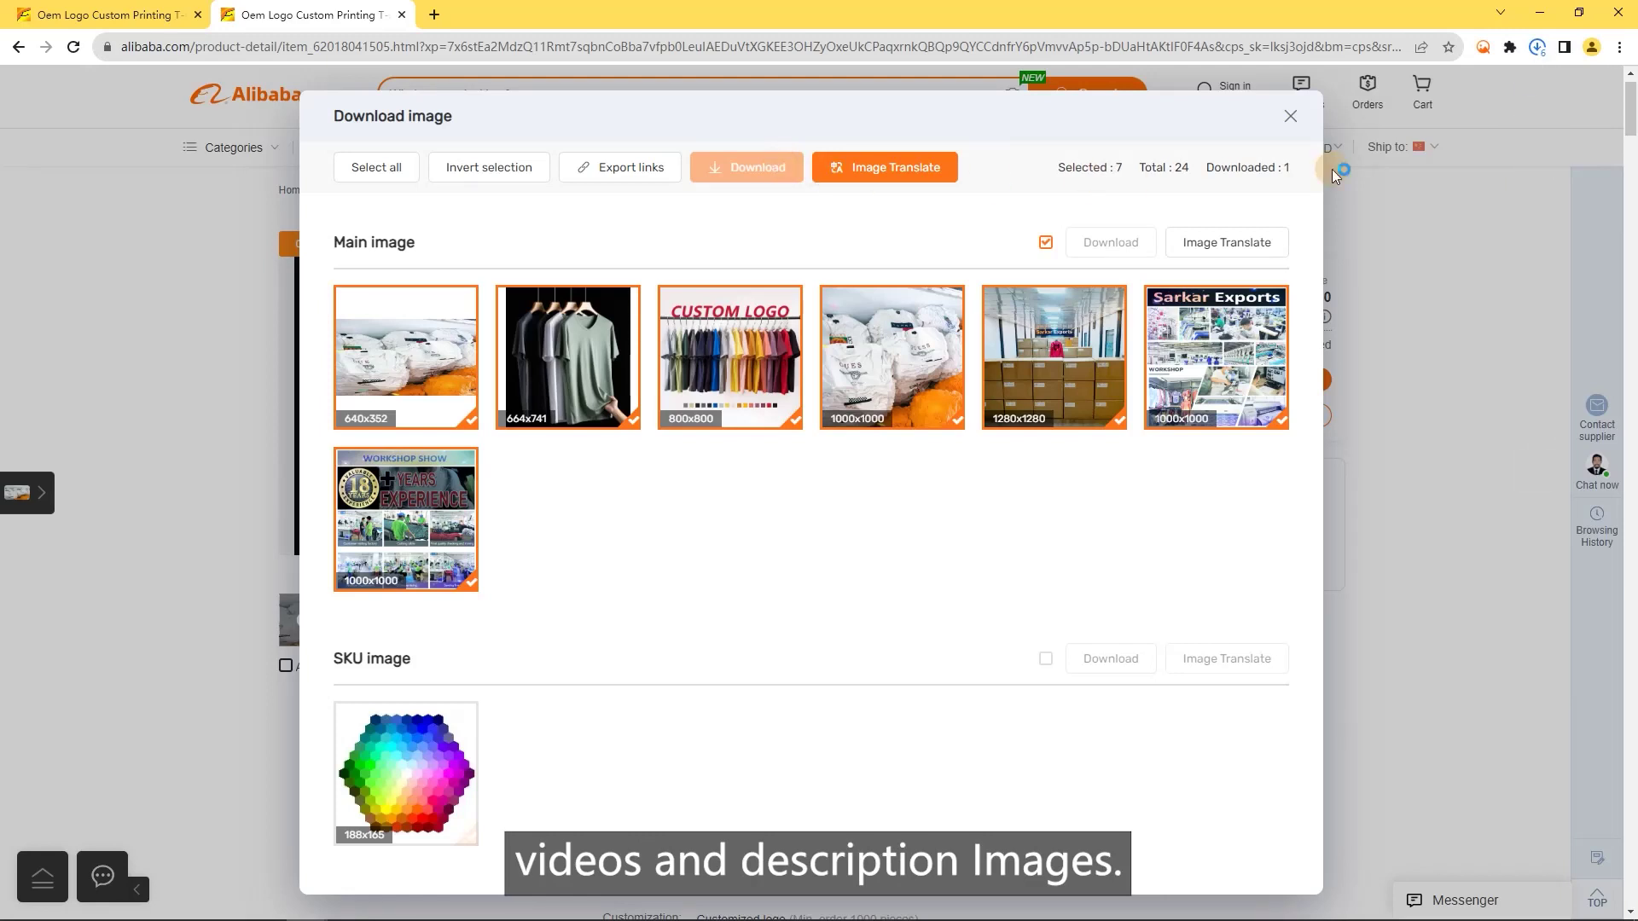
# - Check the downloaded images in their folder, then export and copy their links
pyautogui.click(1542, 49)
pyautogui.click(1498, 80)
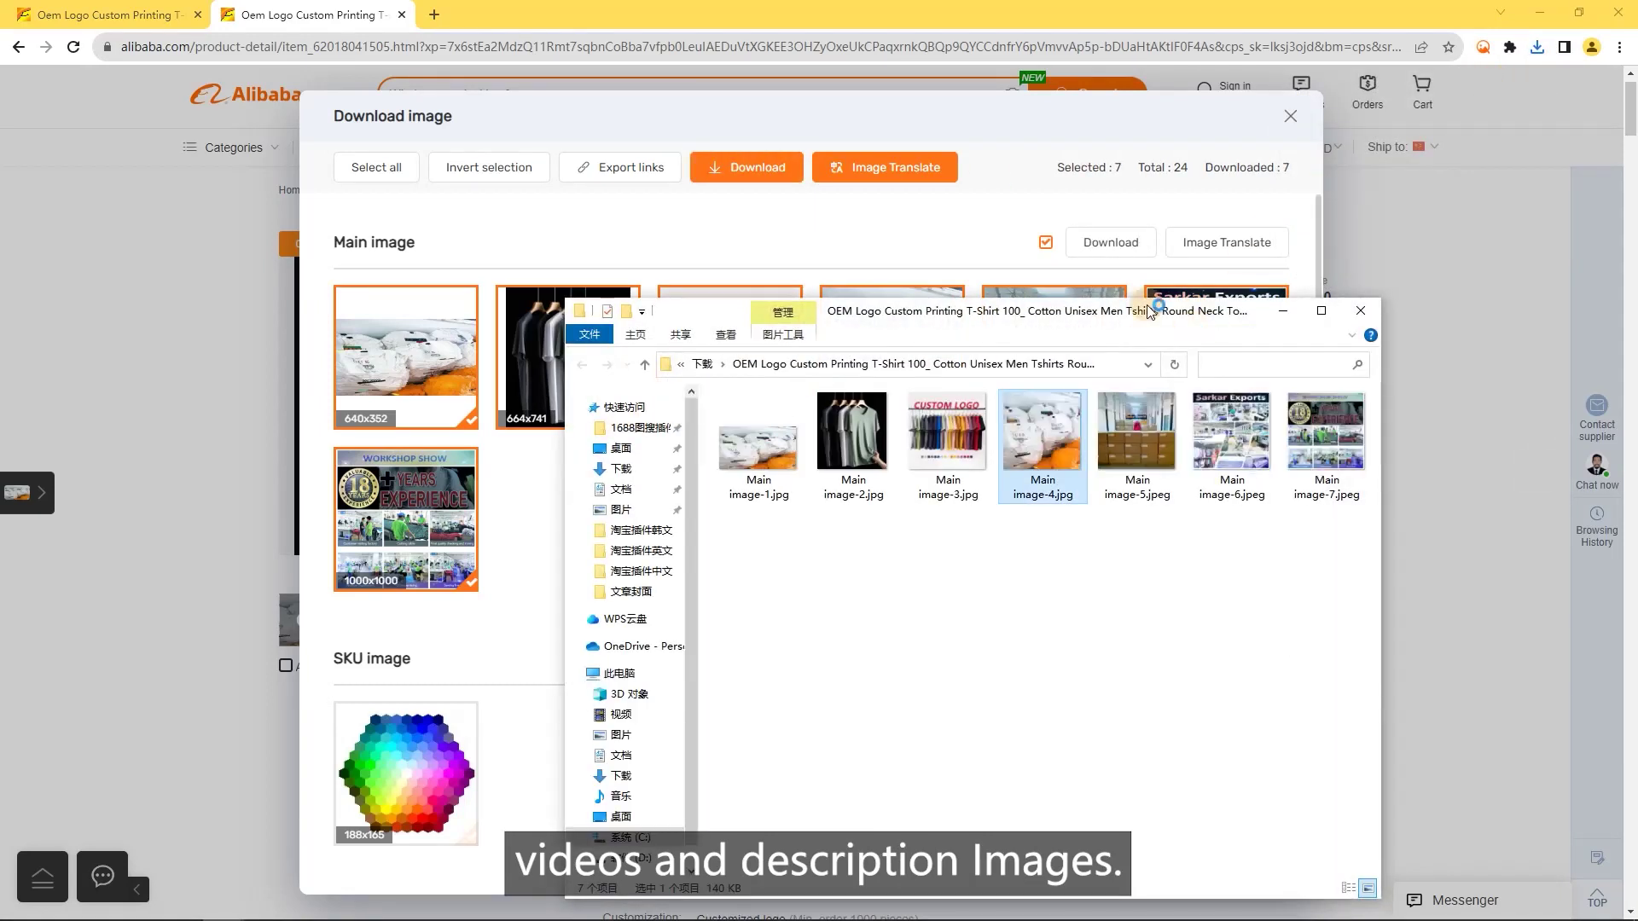
pyautogui.click(1361, 311)
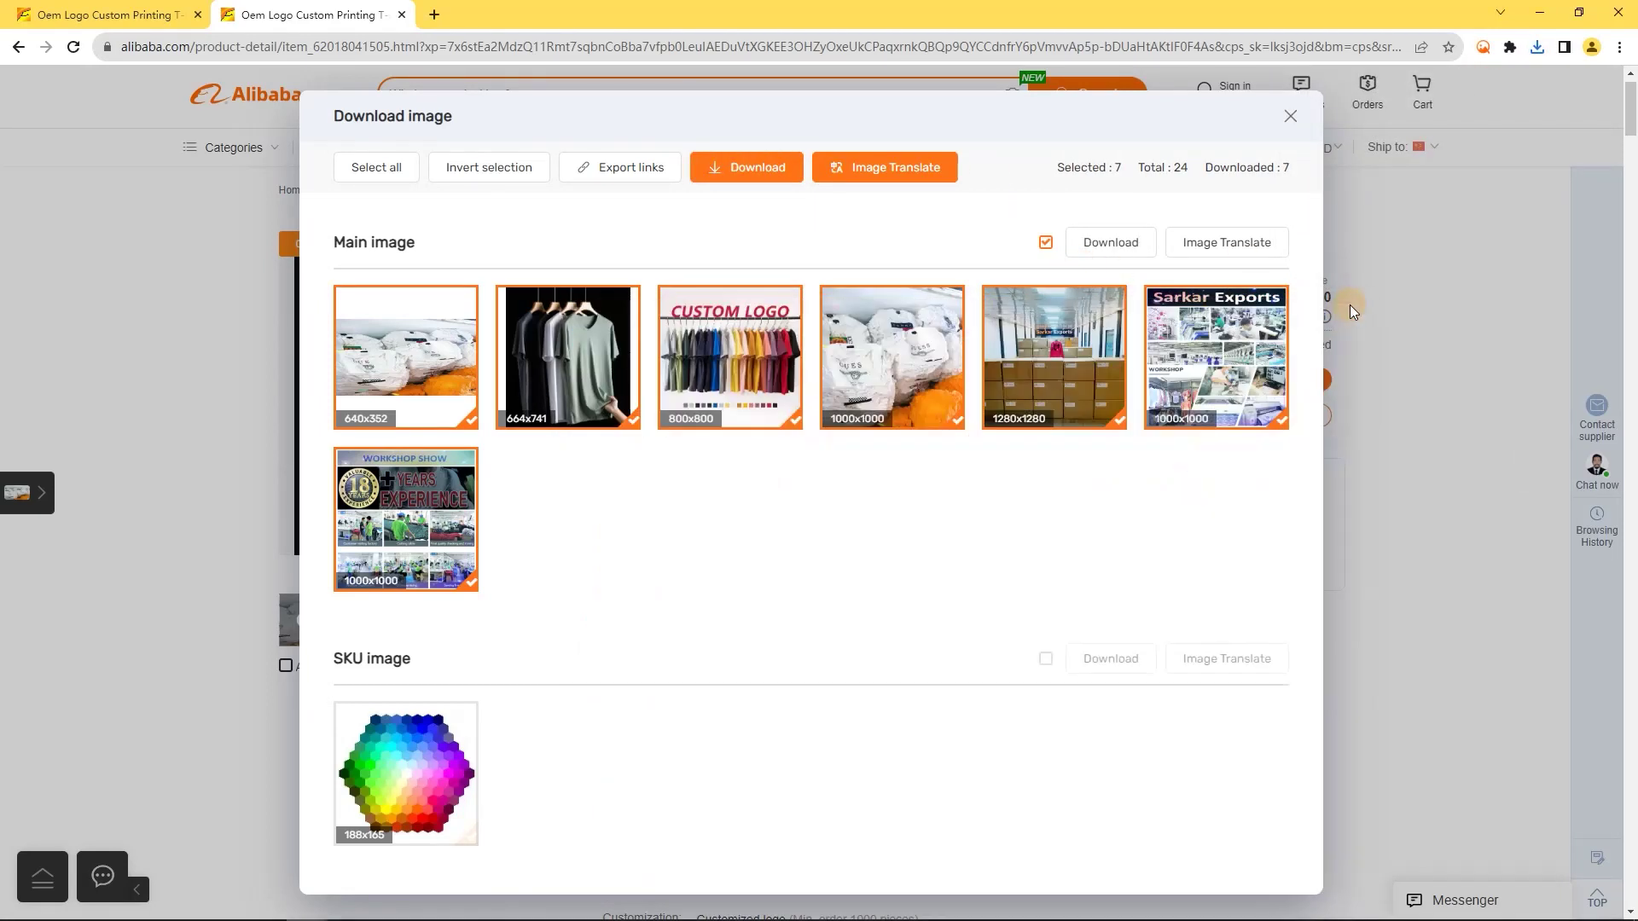
pyautogui.click(589, 169)
pyautogui.click(1022, 658)
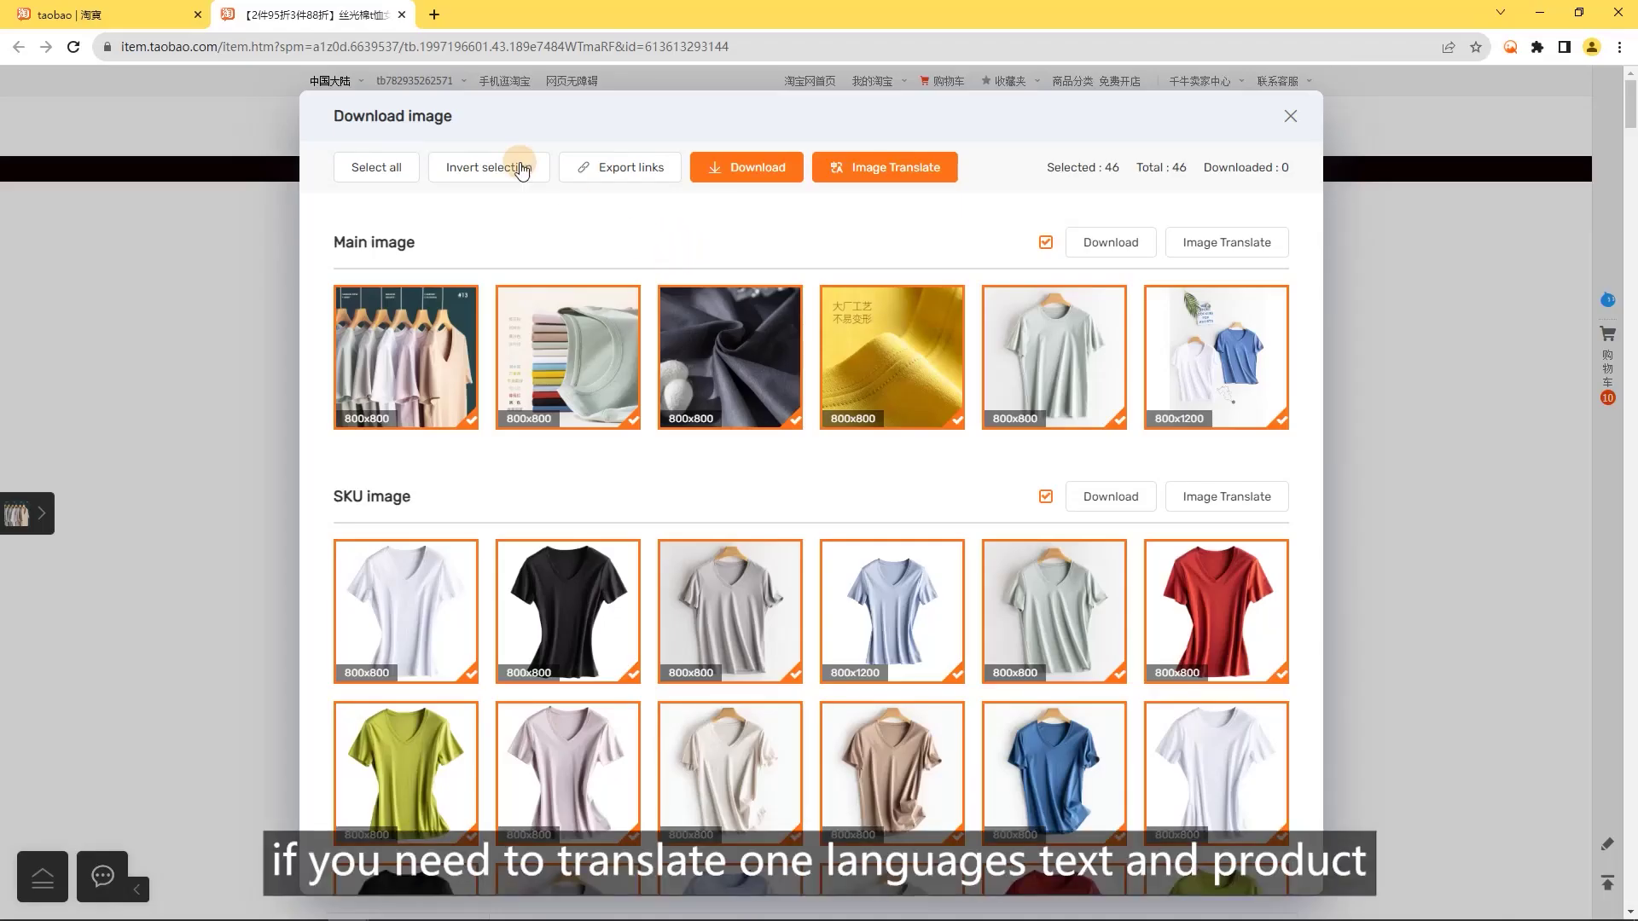
# - Select the first and third Overview images and send them for translation
pyautogui.click(516, 168)
pyautogui.scroll(-3, 613, 335)
pyautogui.scroll(-5, 613, 335)
pyautogui.click(403, 495)
pyautogui.click(733, 495)
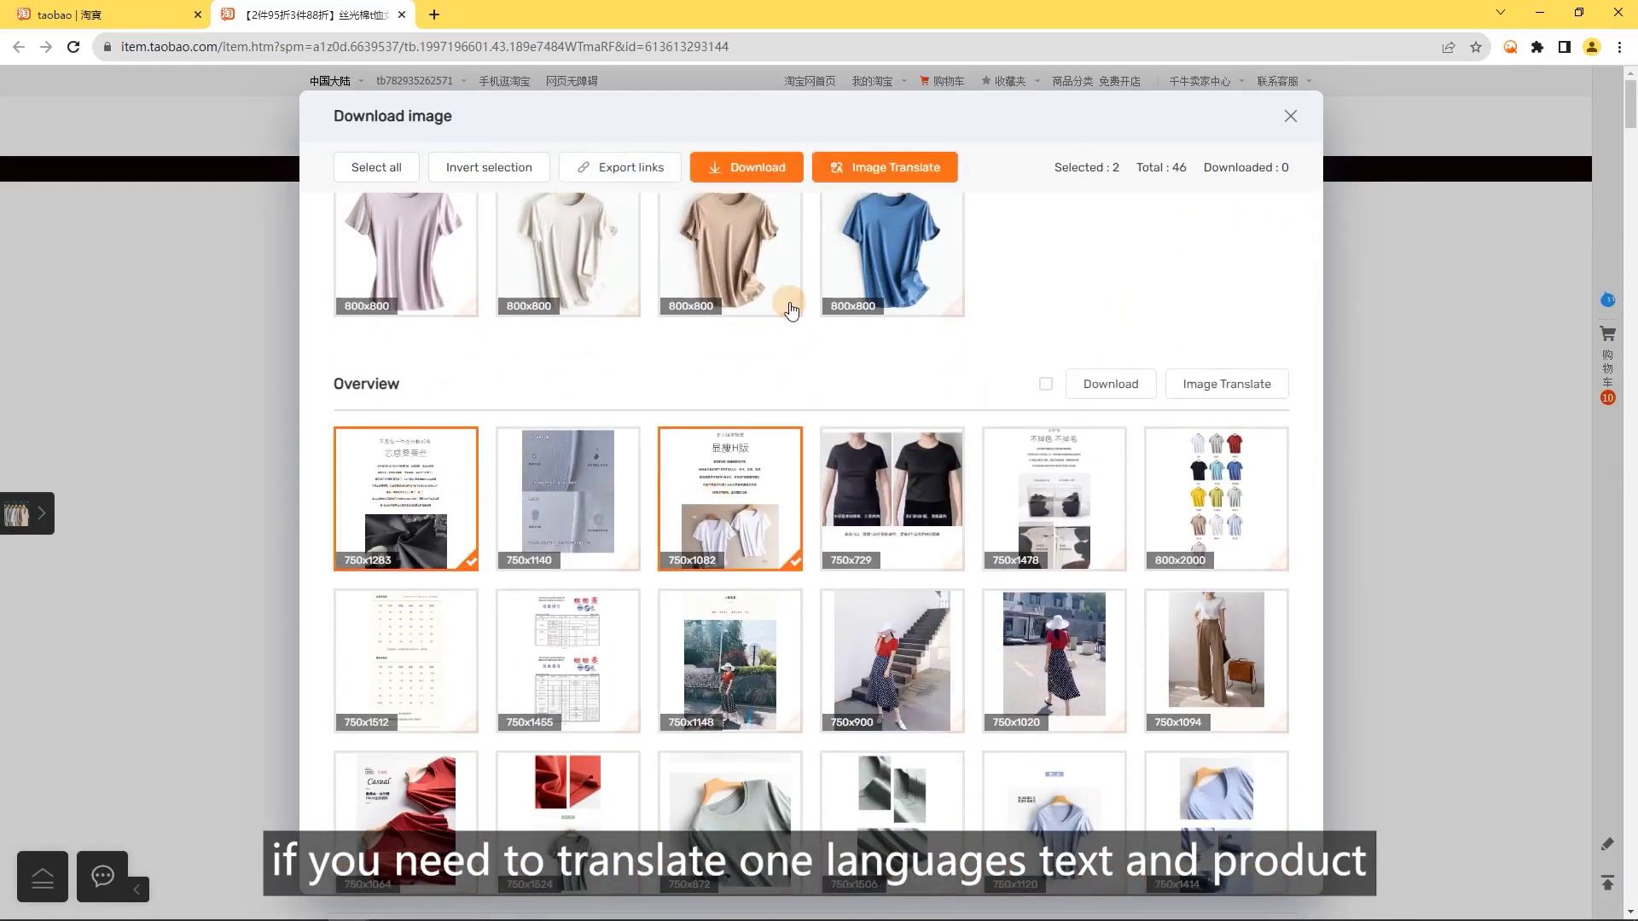
pyautogui.click(842, 167)
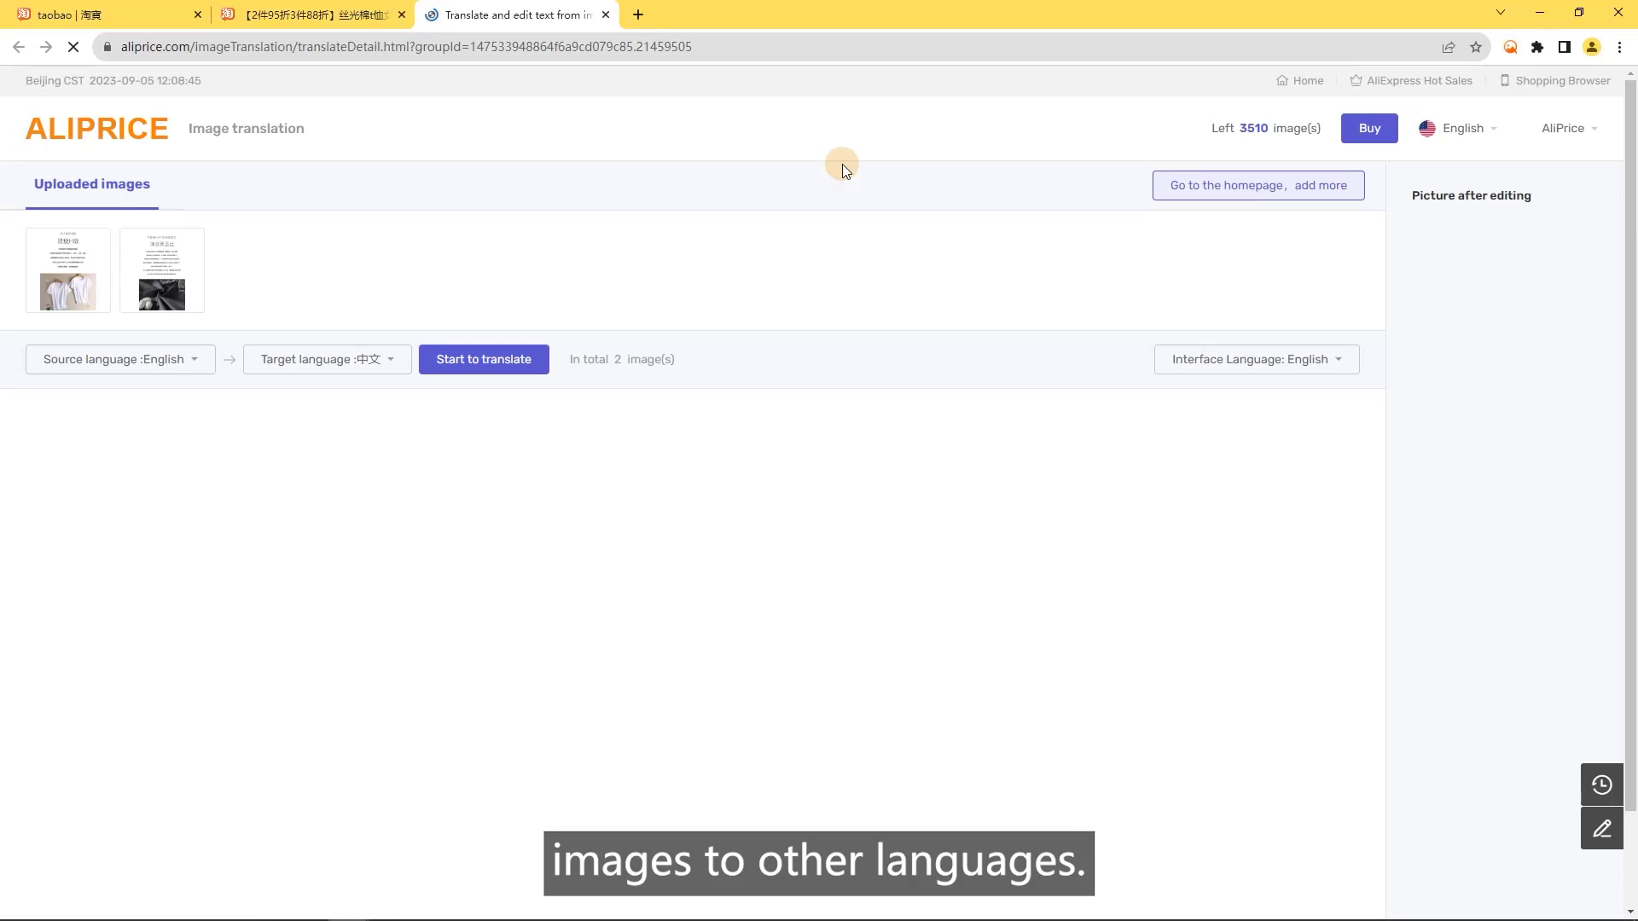
# - Translate the uploaded images from Chinese (中文) to English
pyautogui.click(171, 362)
pyautogui.click(117, 397)
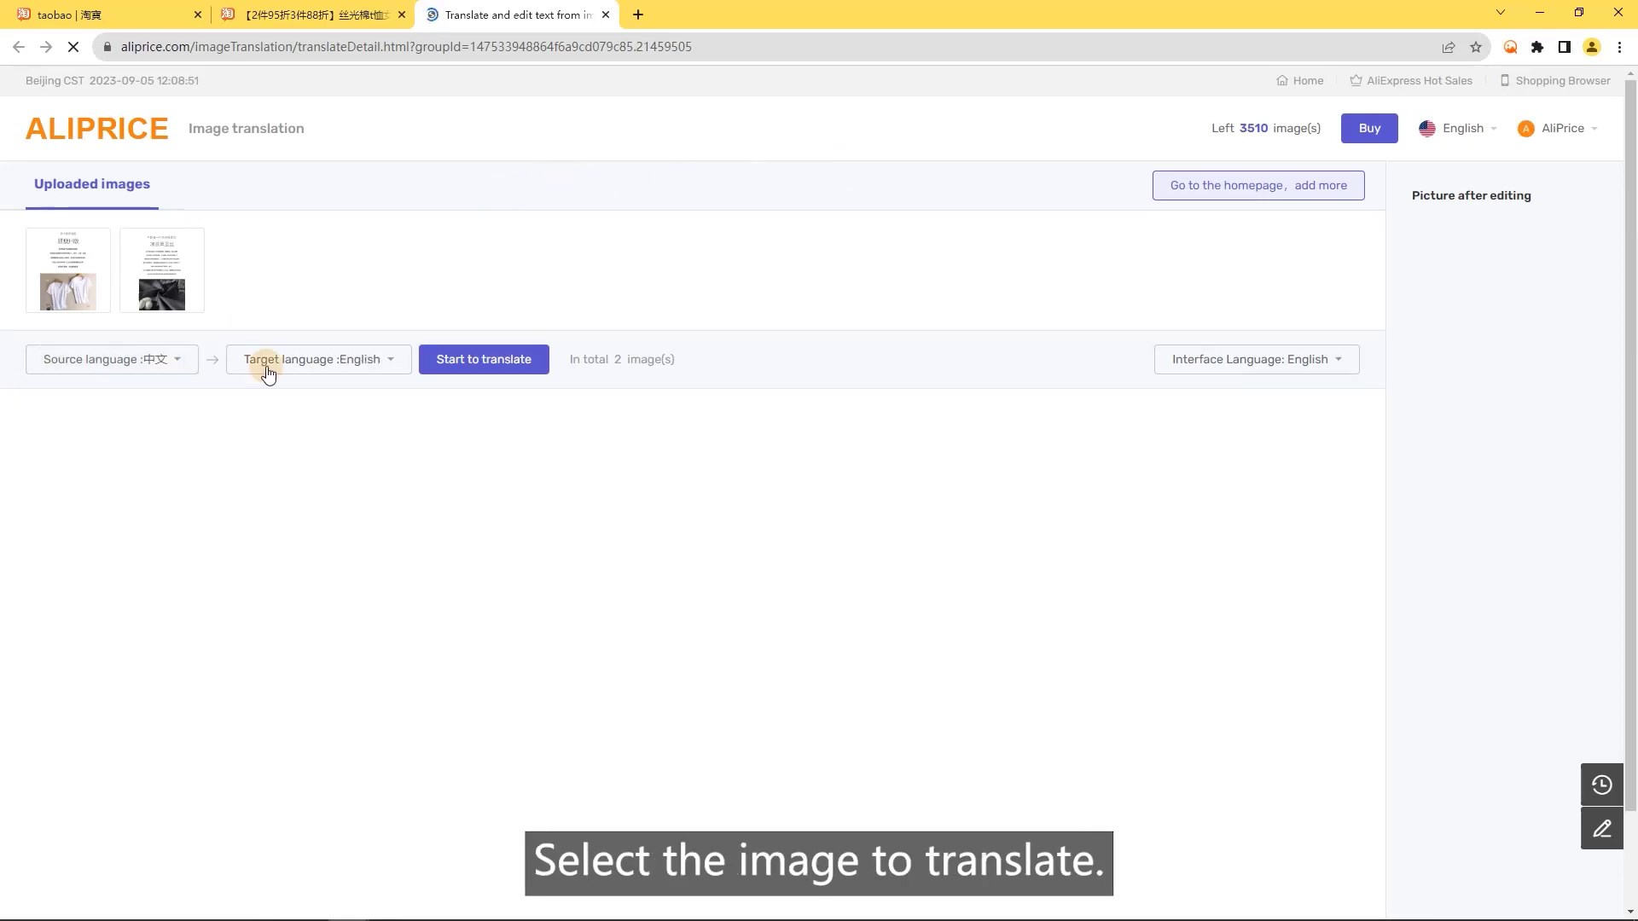
pyautogui.click(268, 363)
pyautogui.click(271, 394)
pyautogui.click(489, 361)
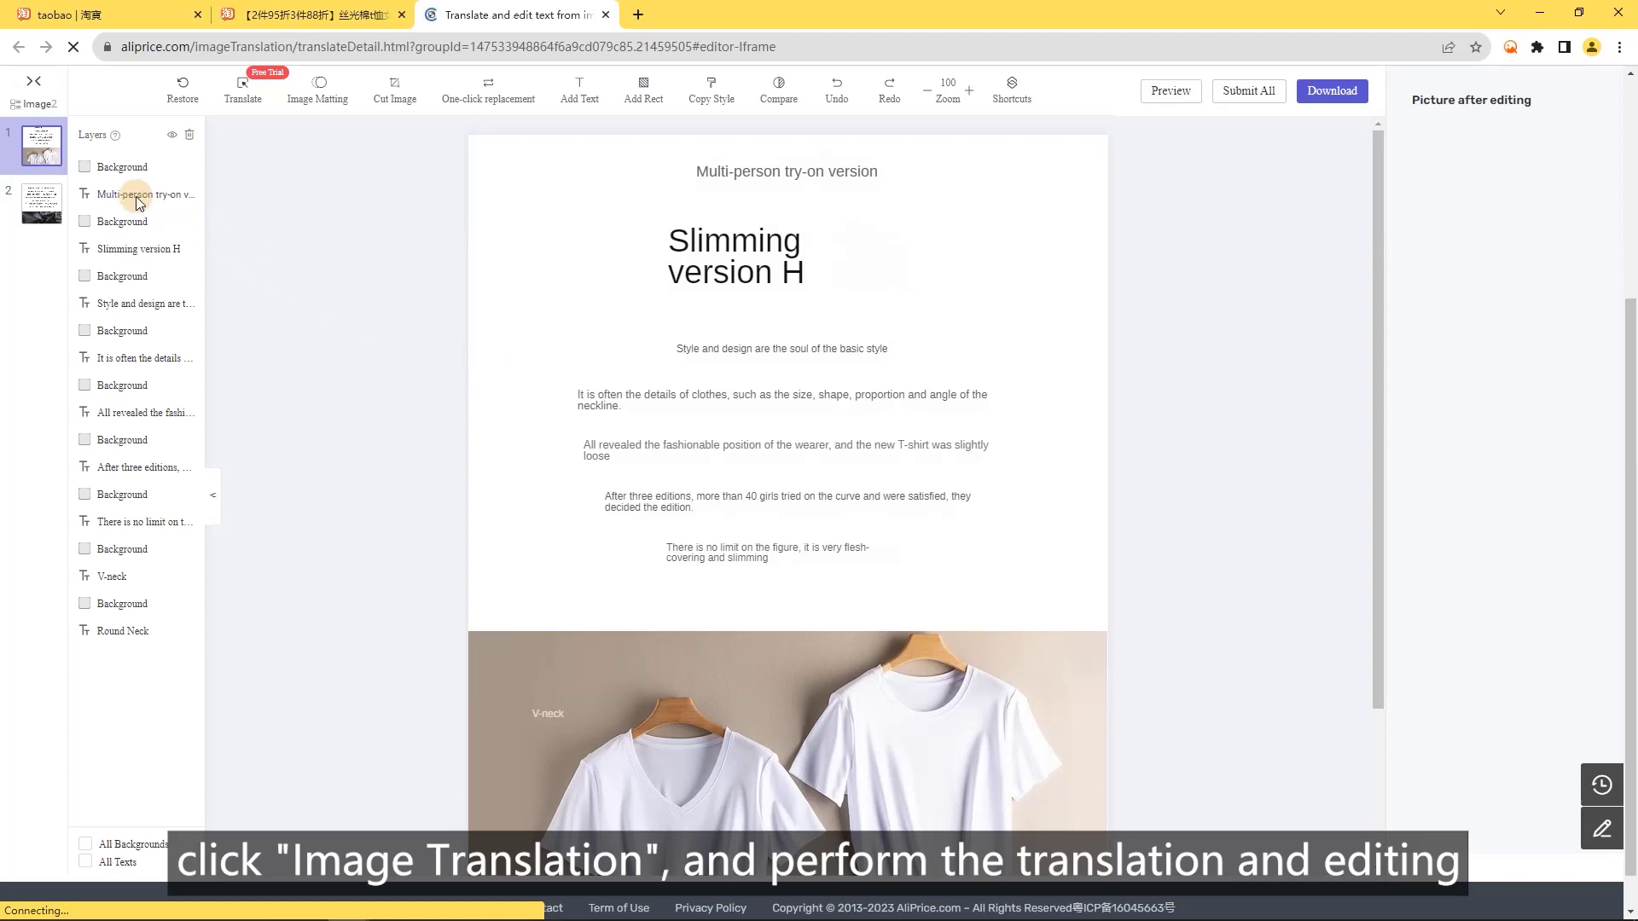
# - Review the text layers on both translated images and submit all
pyautogui.click(136, 196)
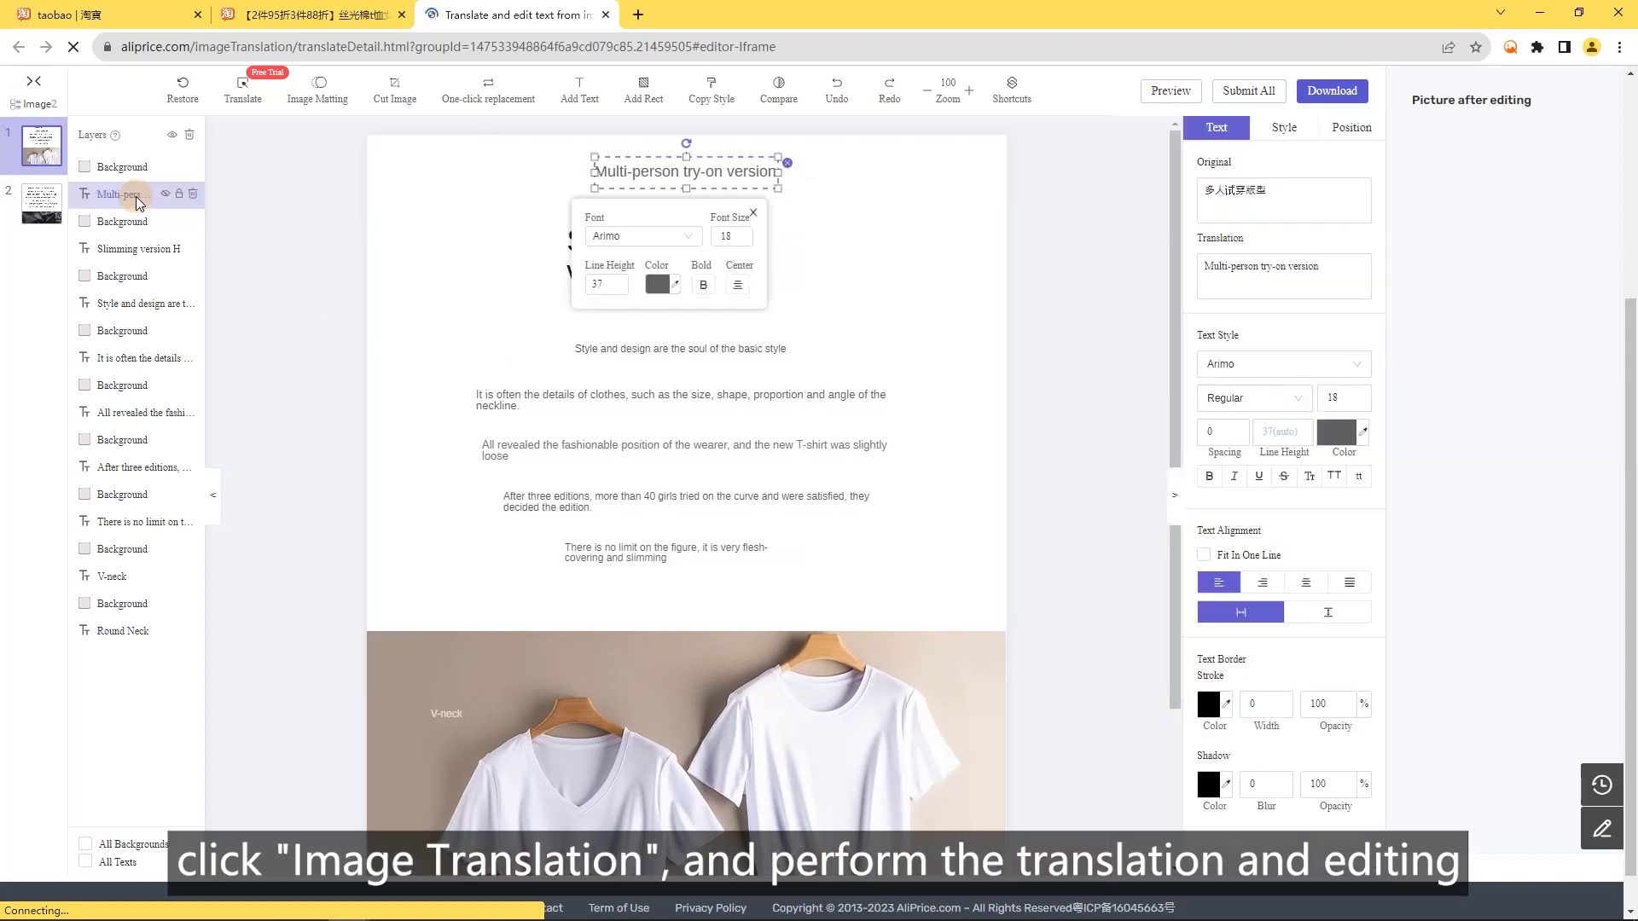
pyautogui.click(34, 209)
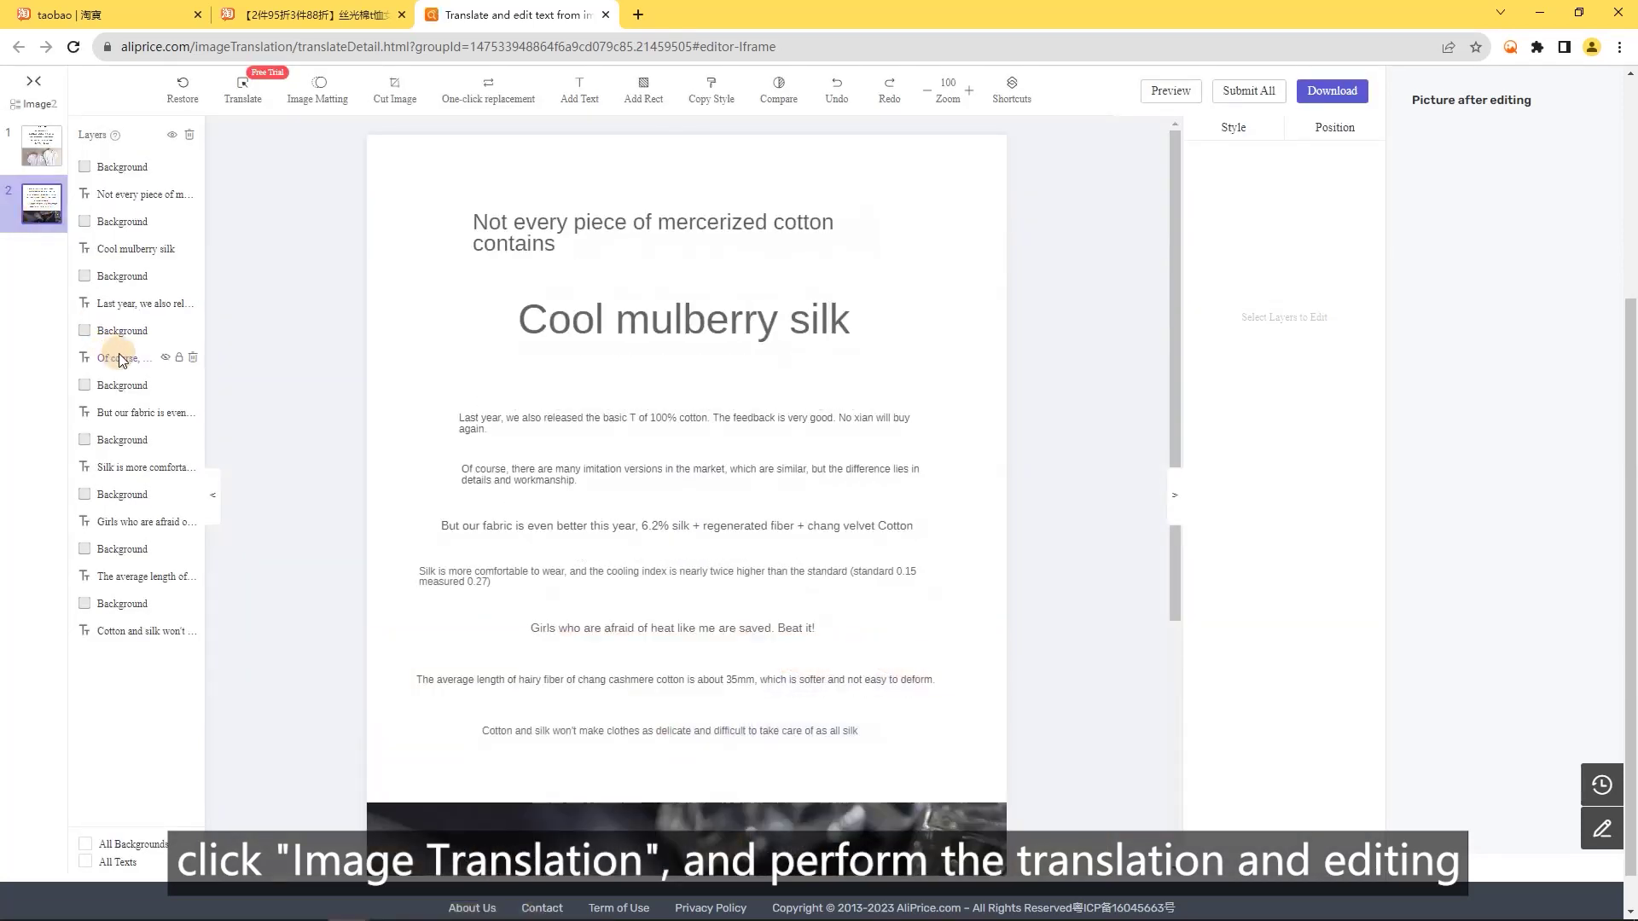
pyautogui.click(119, 356)
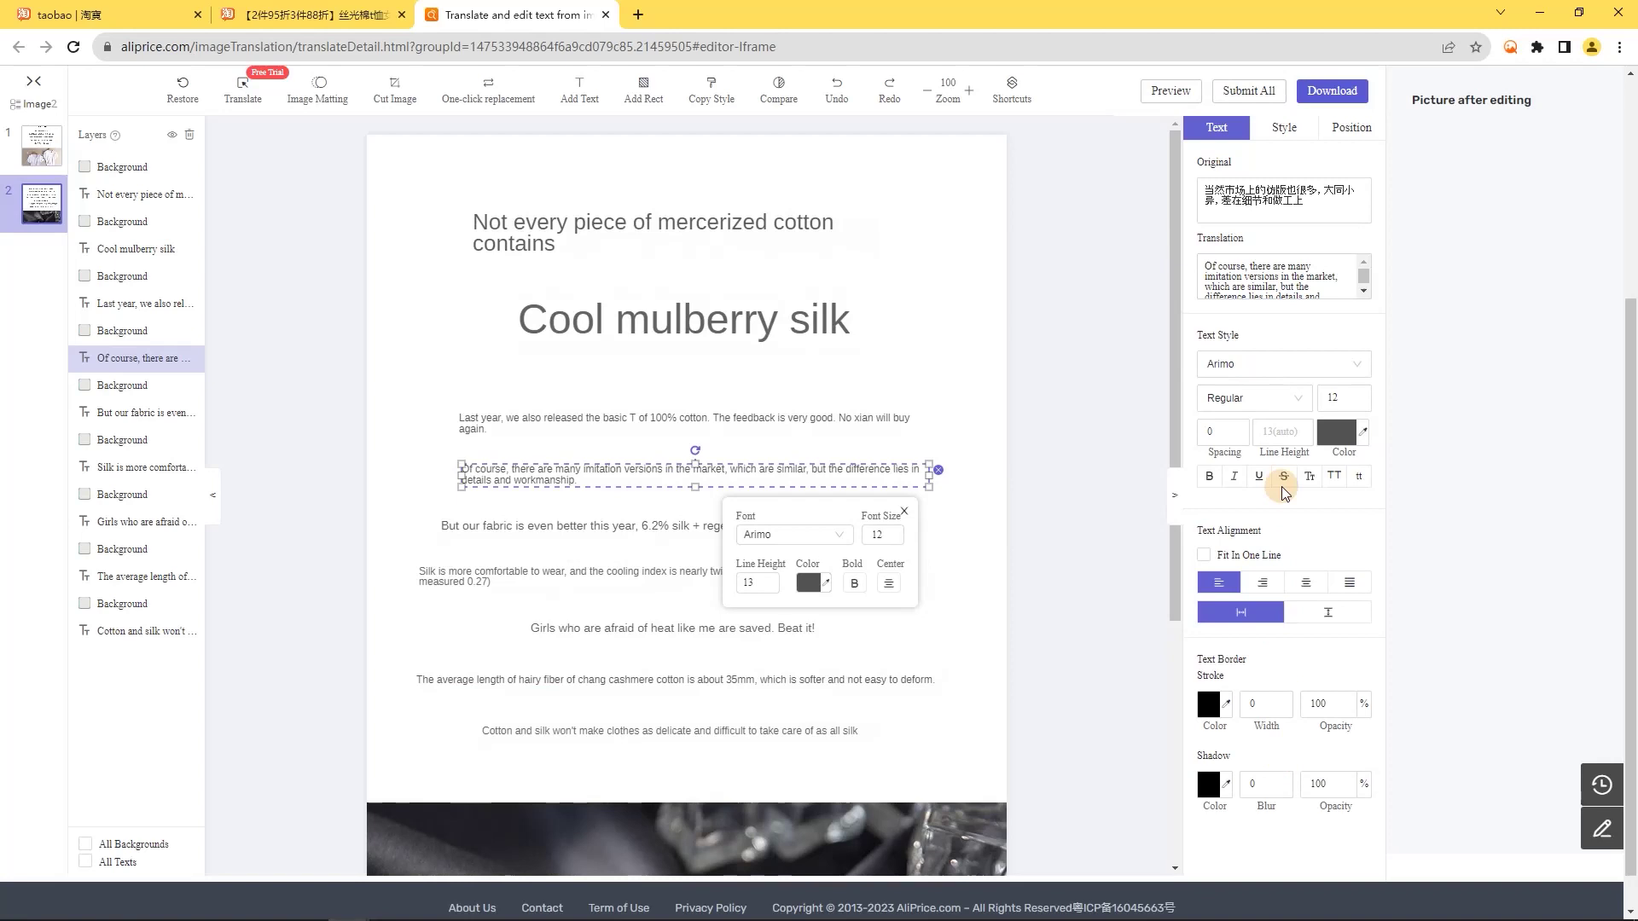
pyautogui.click(1249, 93)
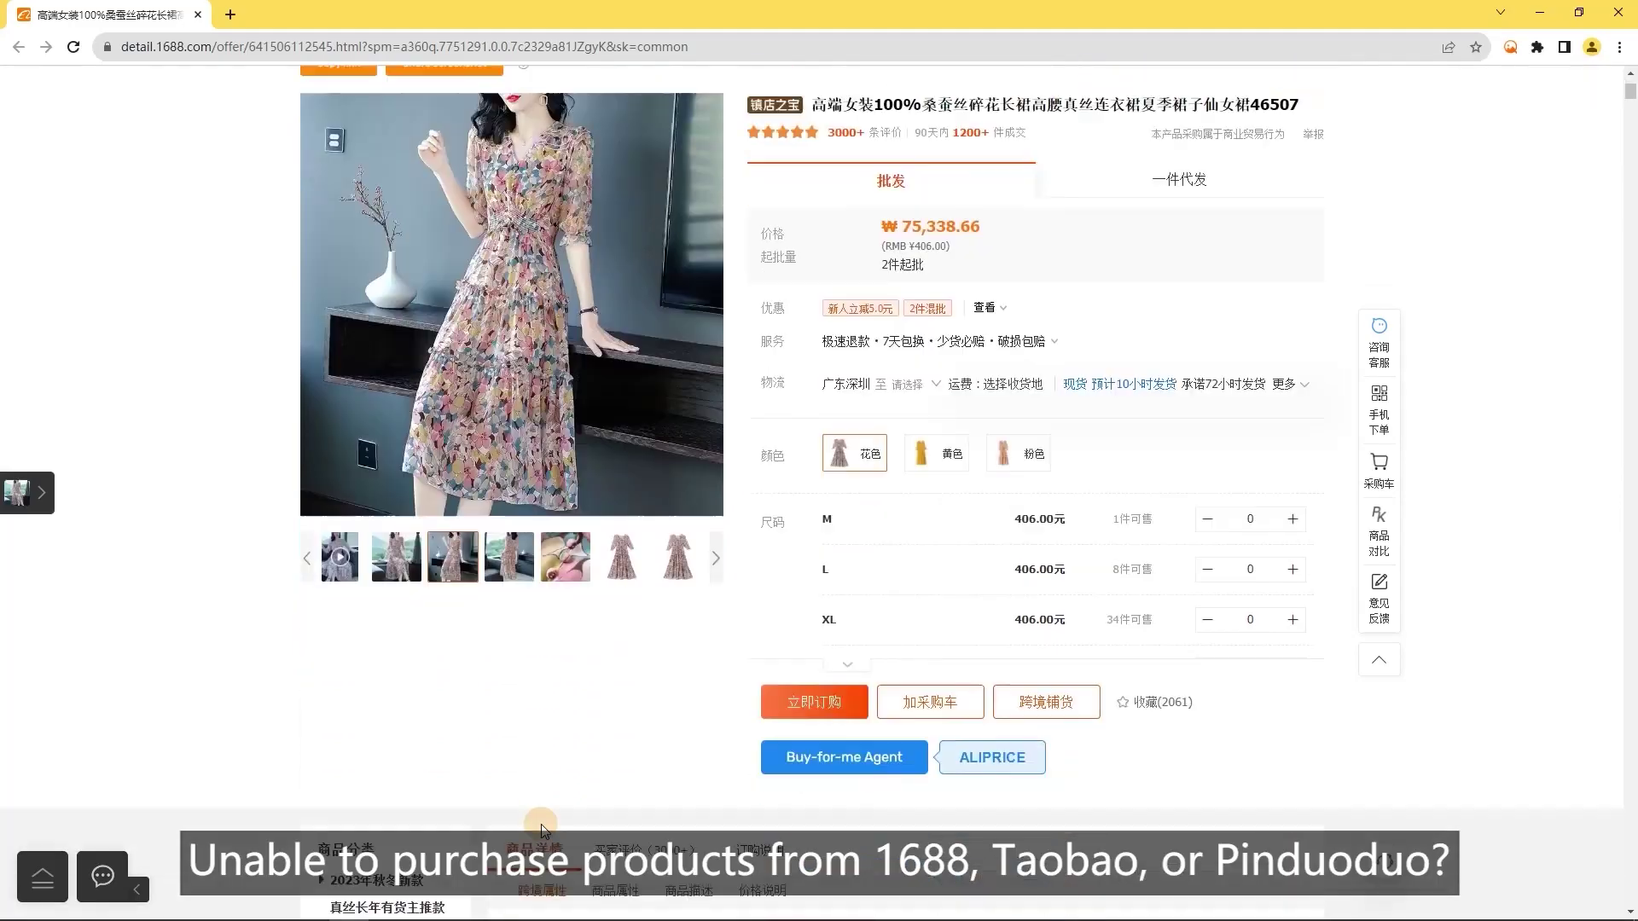
# - Keep Korea as the Agent delivery country and view the shipping methods and costs
pyautogui.scroll(-1, 811, 717)
pyautogui.click(808, 719)
pyautogui.scroll(-5, 814, 718)
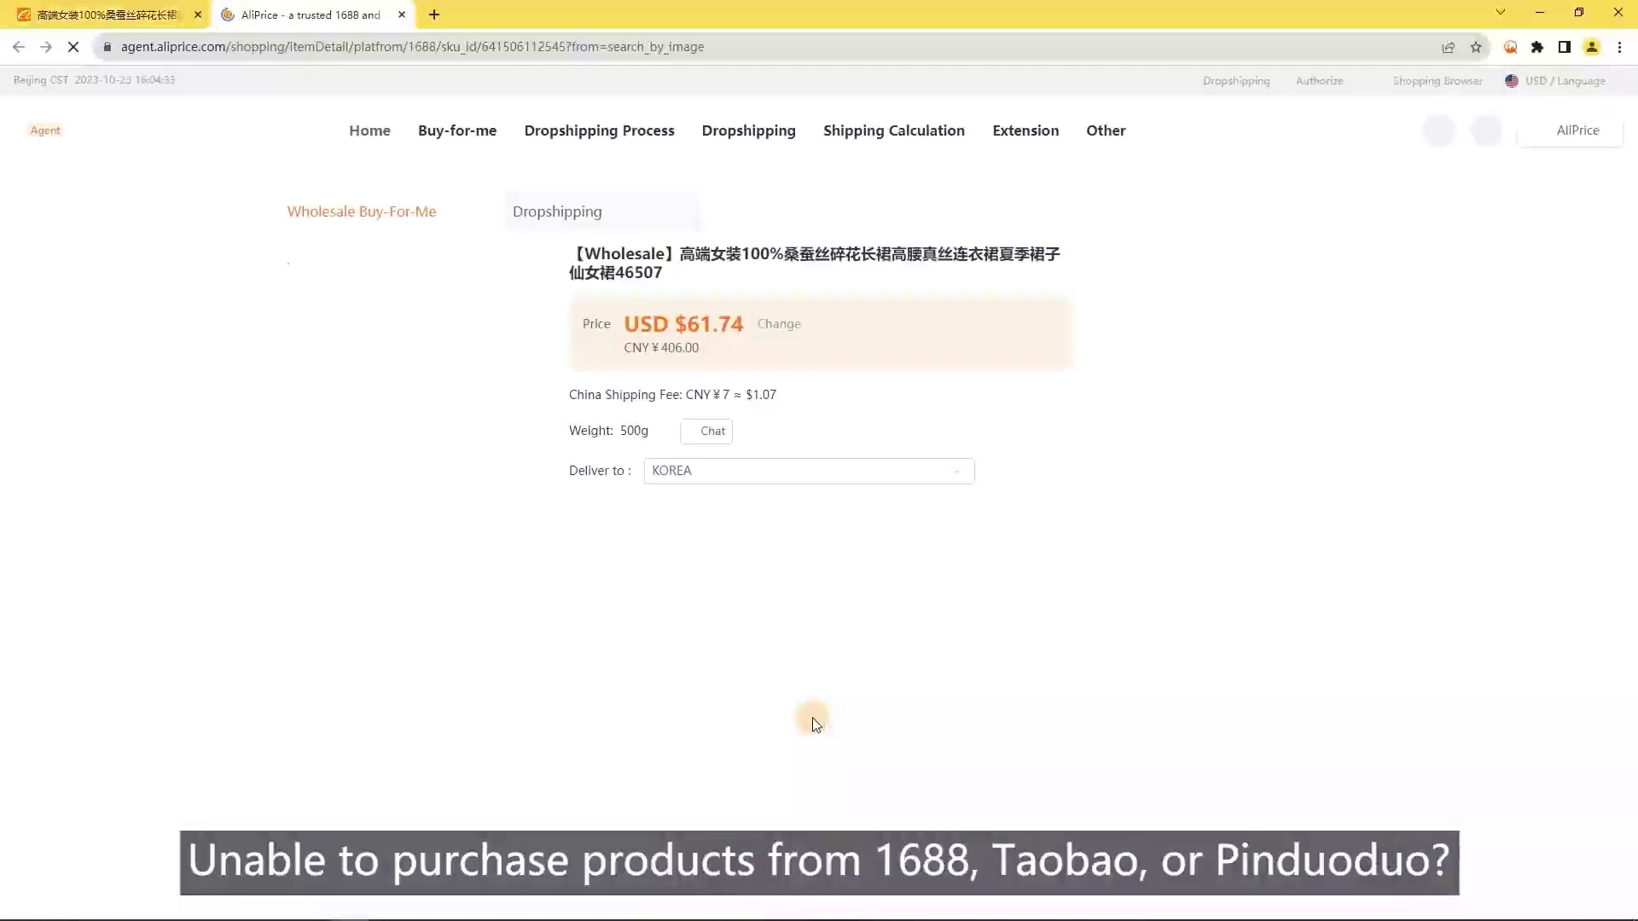
pyautogui.click(1167, 329)
pyautogui.scroll(-3, 1211, 442)
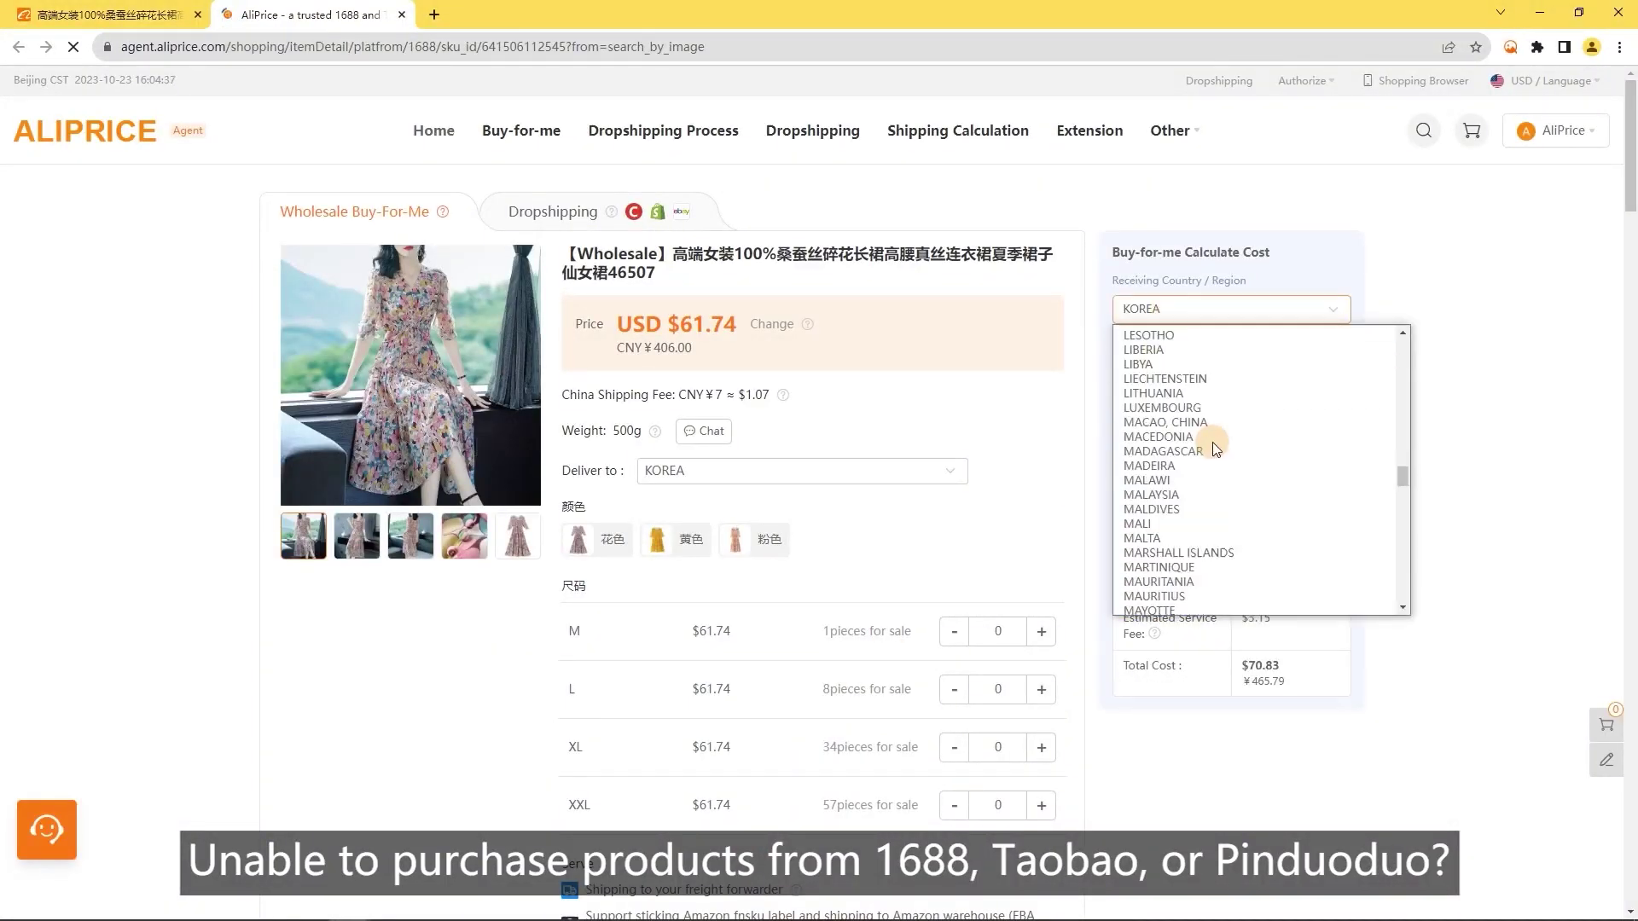
pyautogui.scroll(5, 1211, 442)
pyautogui.click(1155, 314)
pyautogui.click(1188, 493)
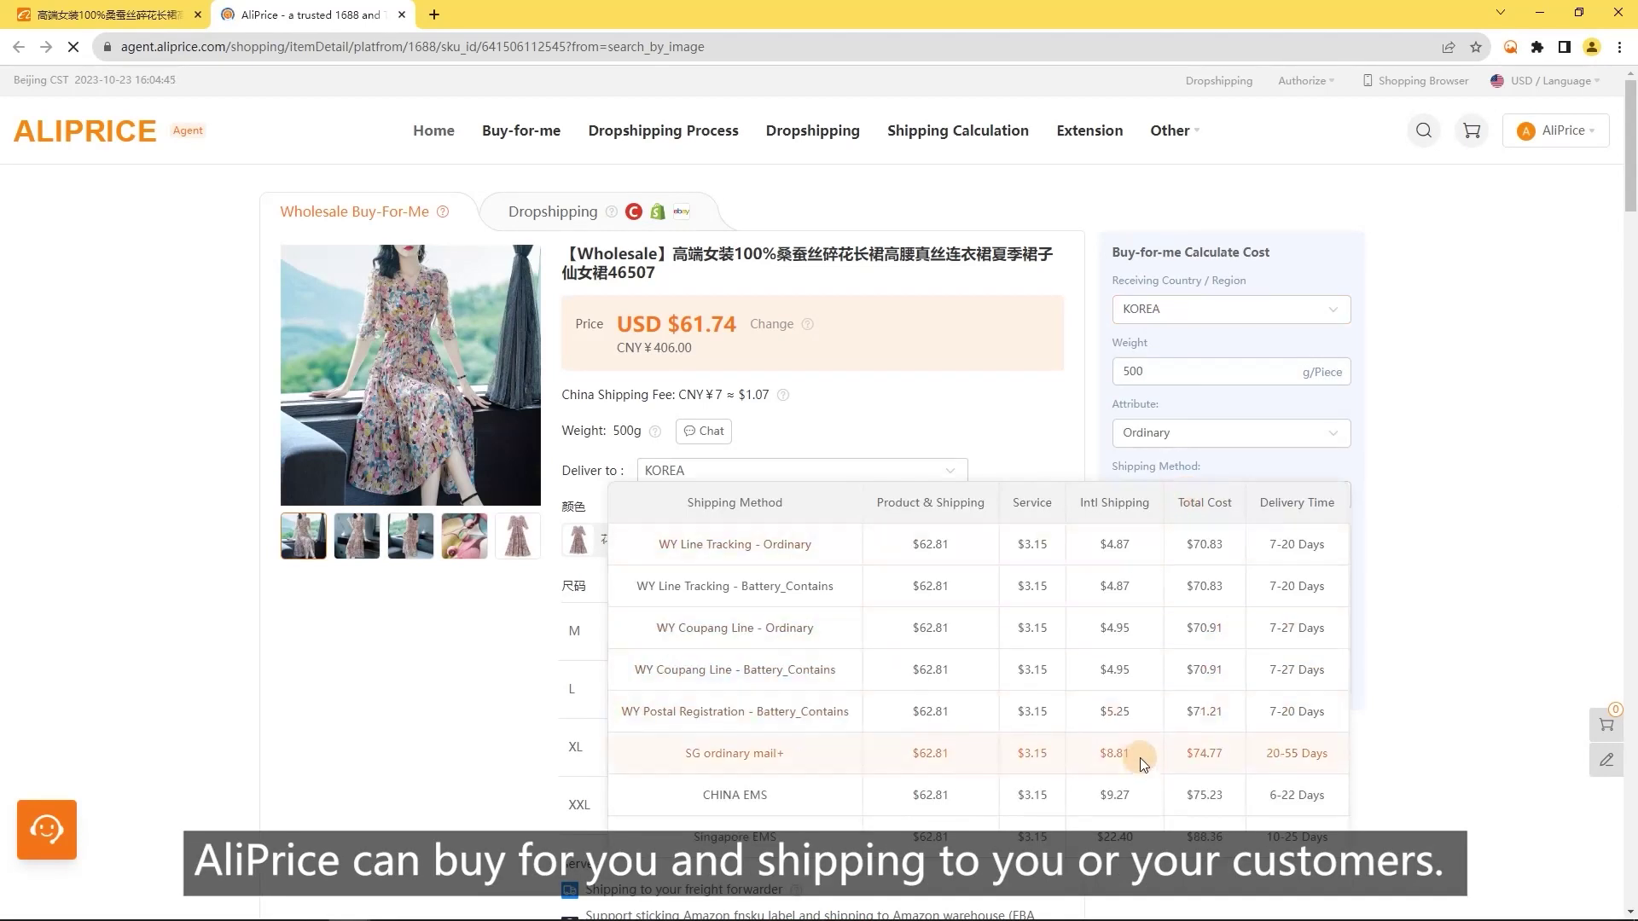
# - Add three size-M dresses in the 花色 colour to the Agent cart
pyautogui.click(604, 559)
pyautogui.tripleClick(1041, 631)
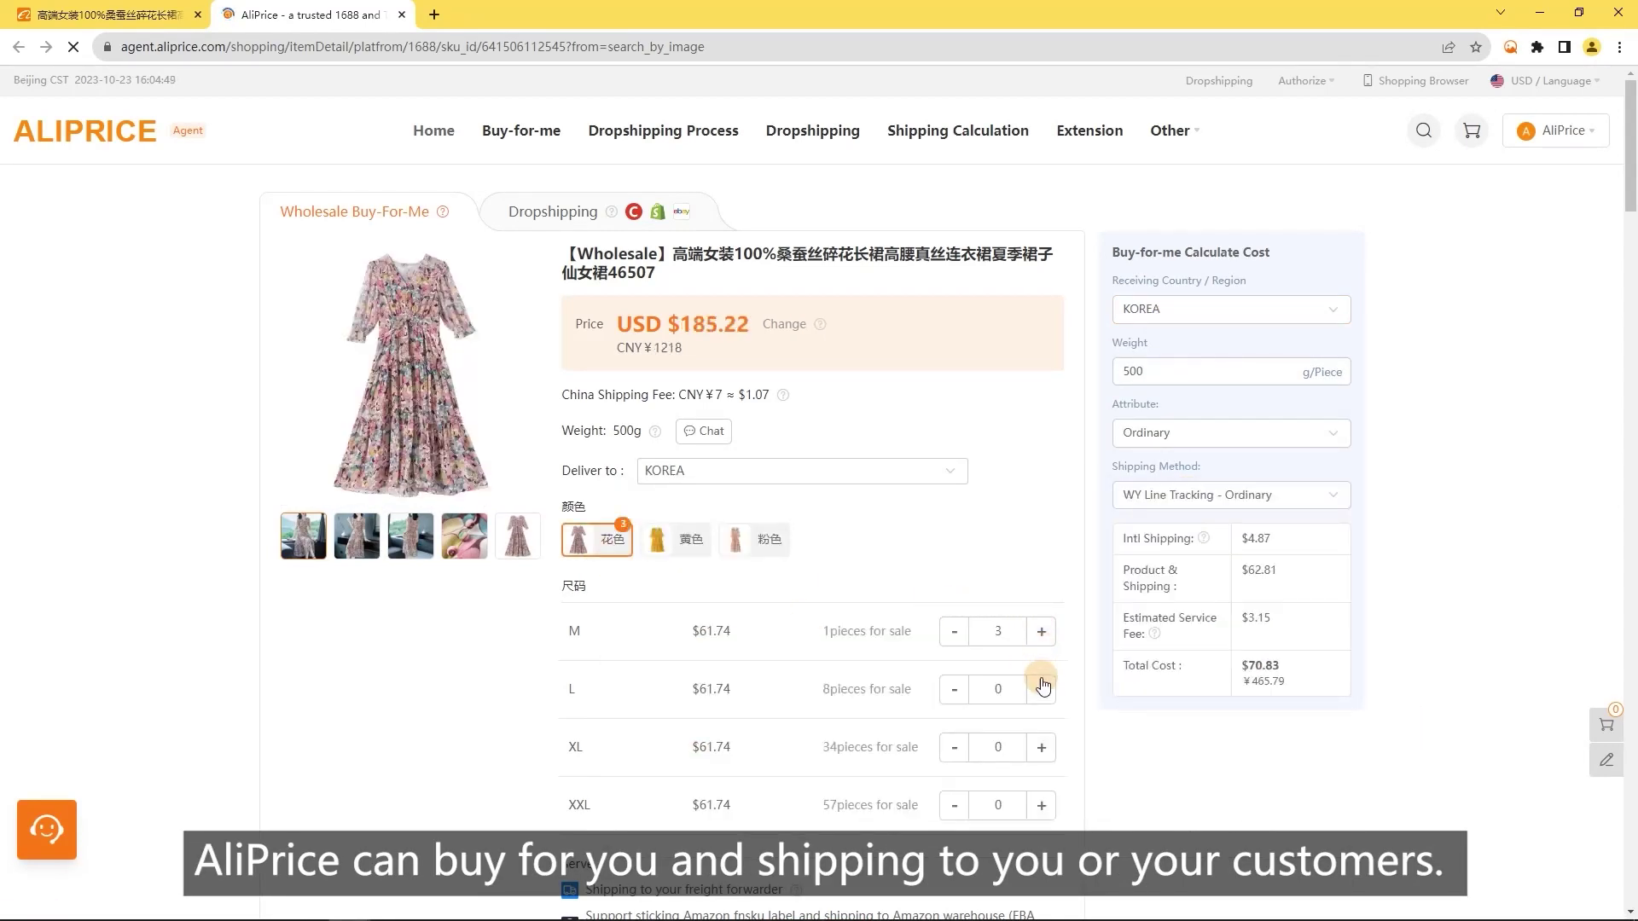
pyautogui.click(1042, 689)
pyautogui.scroll(-3, 854, 751)
pyautogui.click(662, 816)
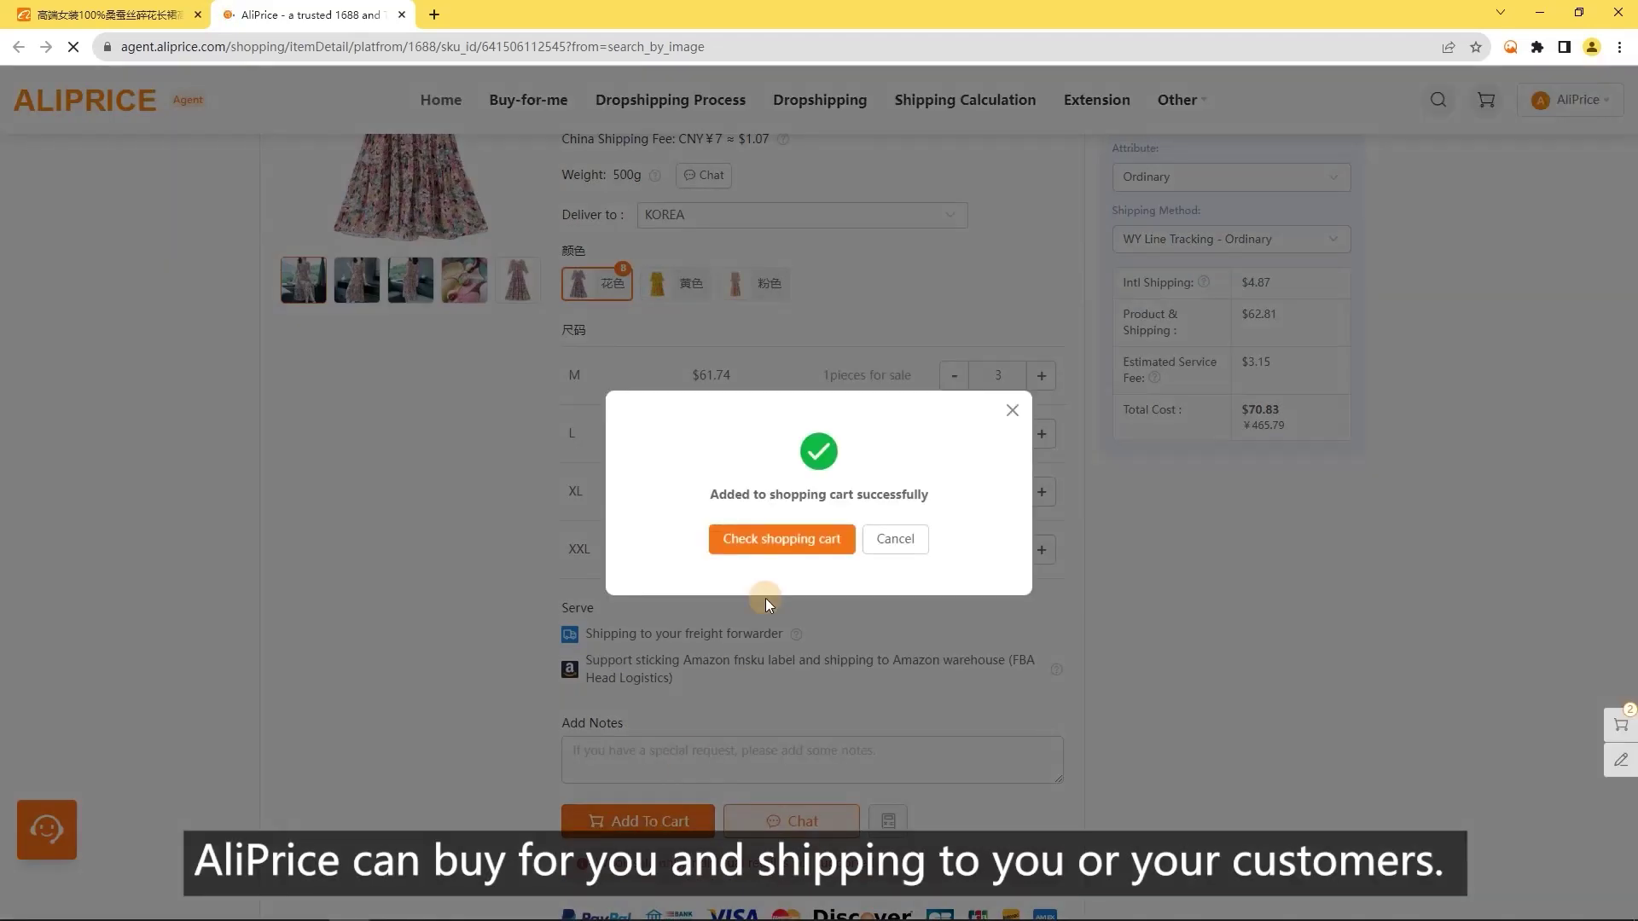
# - Select every cart item and check out, reaching the CNY 3262 payment
pyautogui.click(782, 539)
pyautogui.click(279, 315)
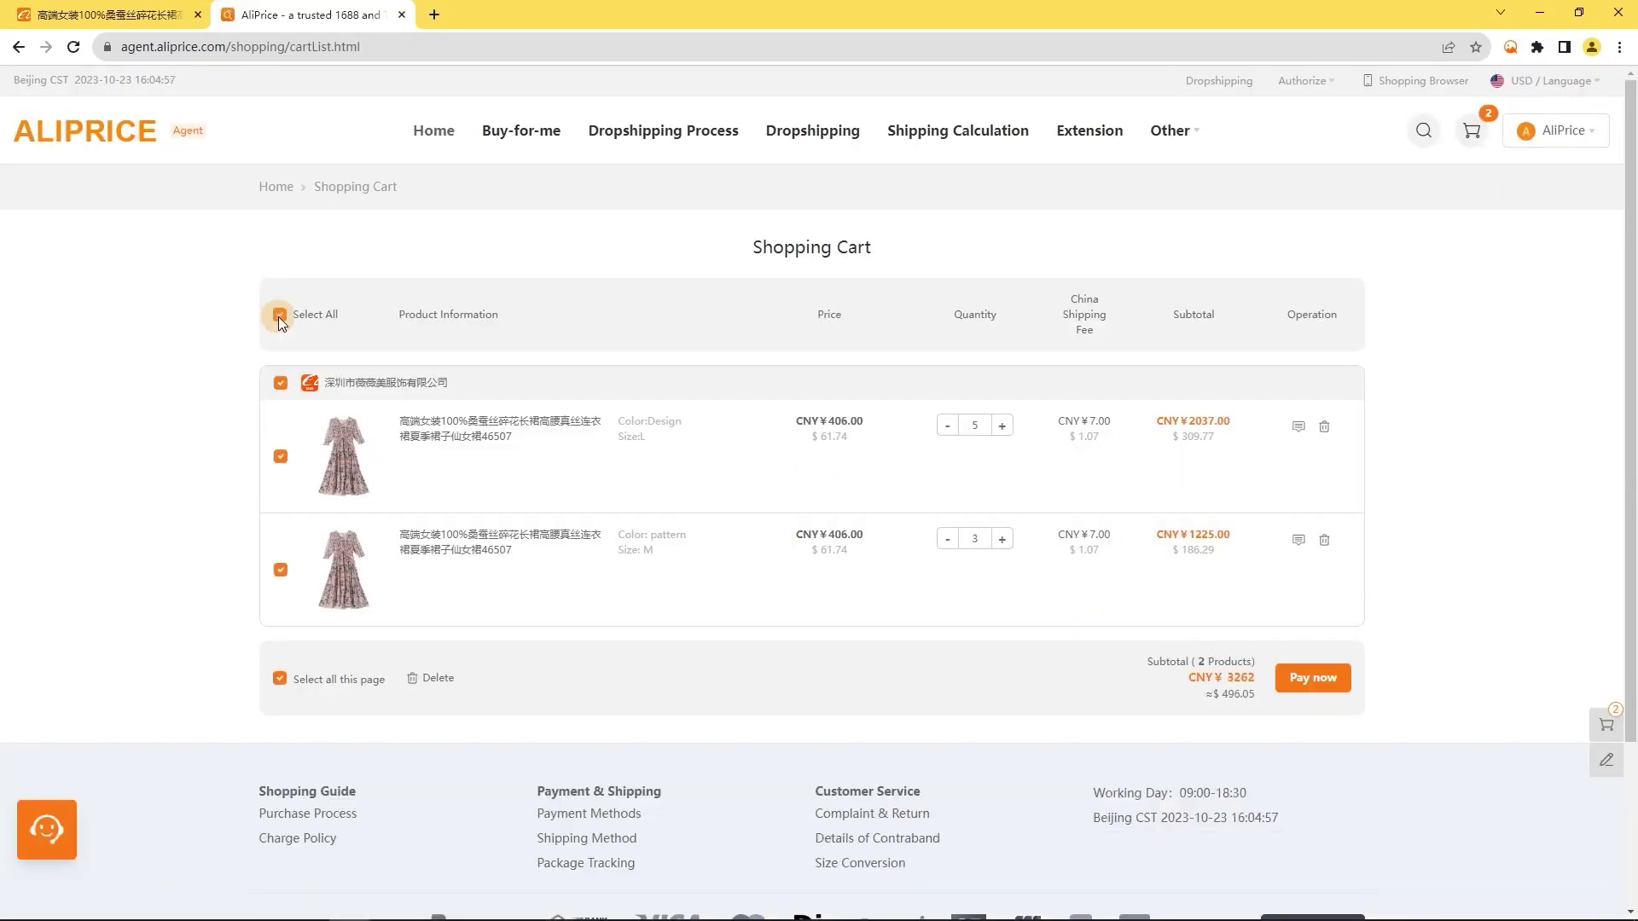
pyautogui.click(1305, 680)
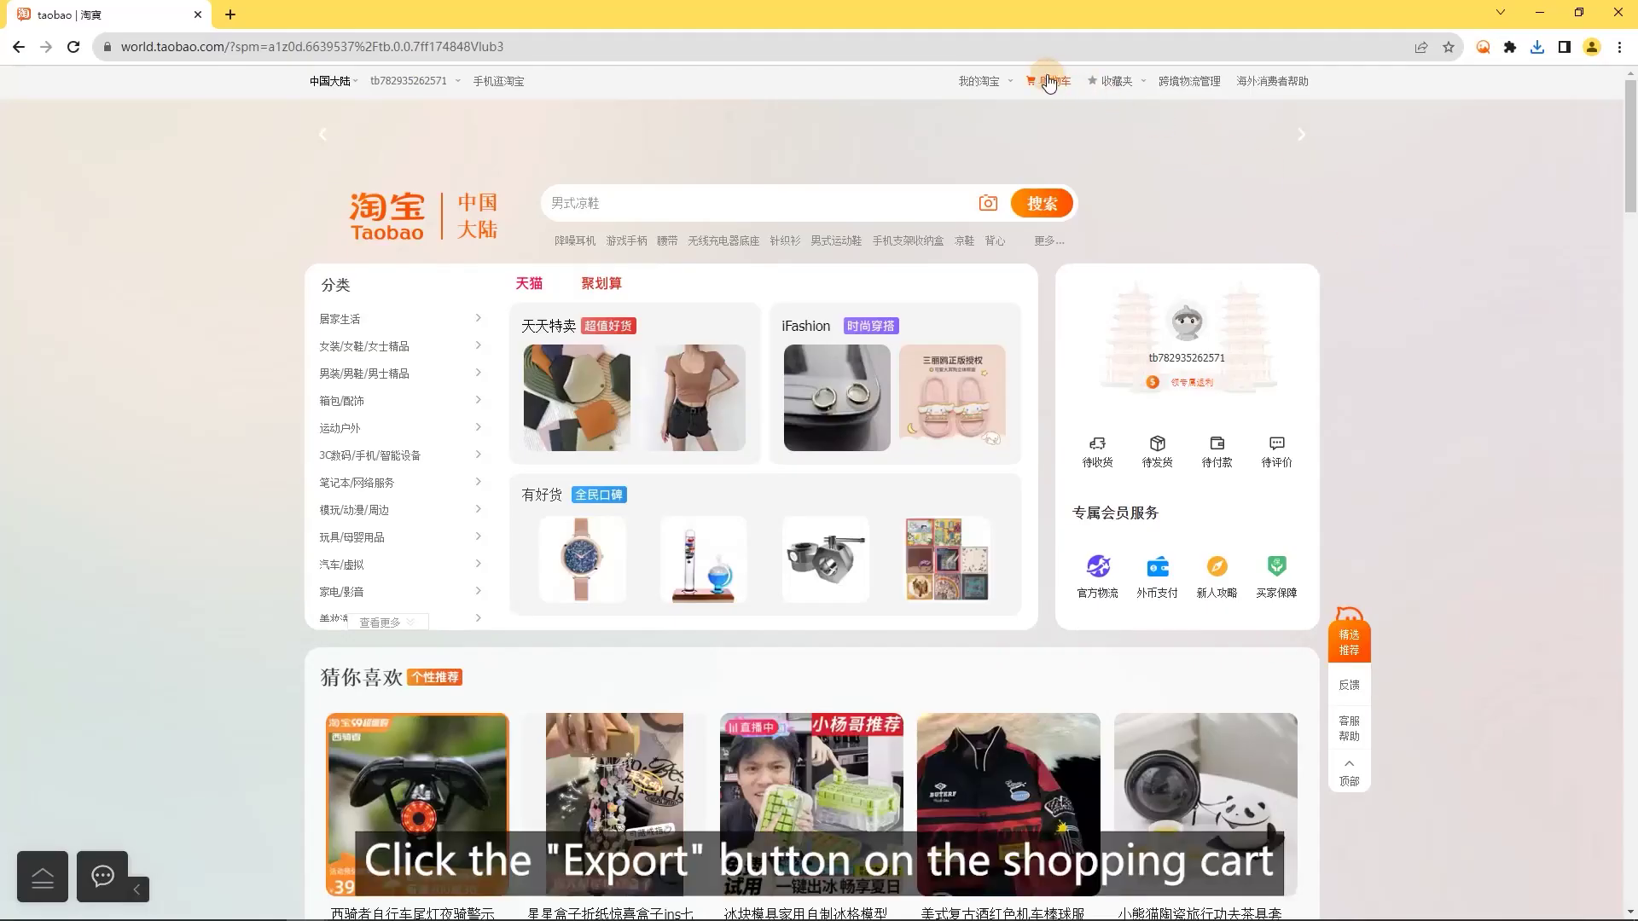
# - Export the Taobao 购物车 cart to CSV and open the six-product file
pyautogui.click(1049, 81)
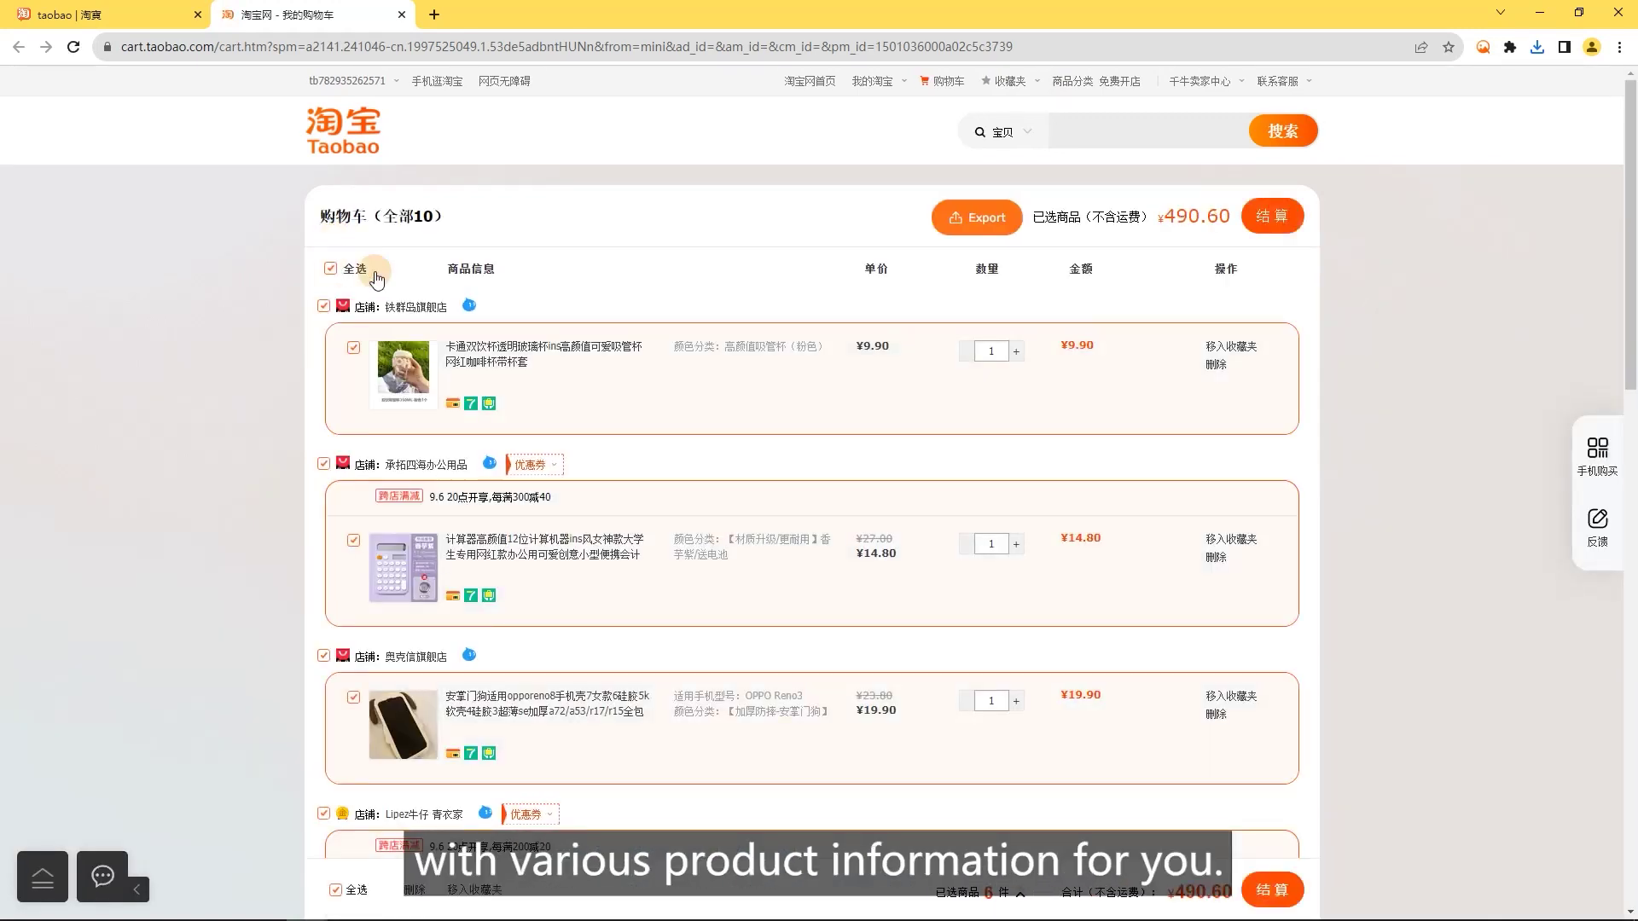
pyautogui.click(981, 218)
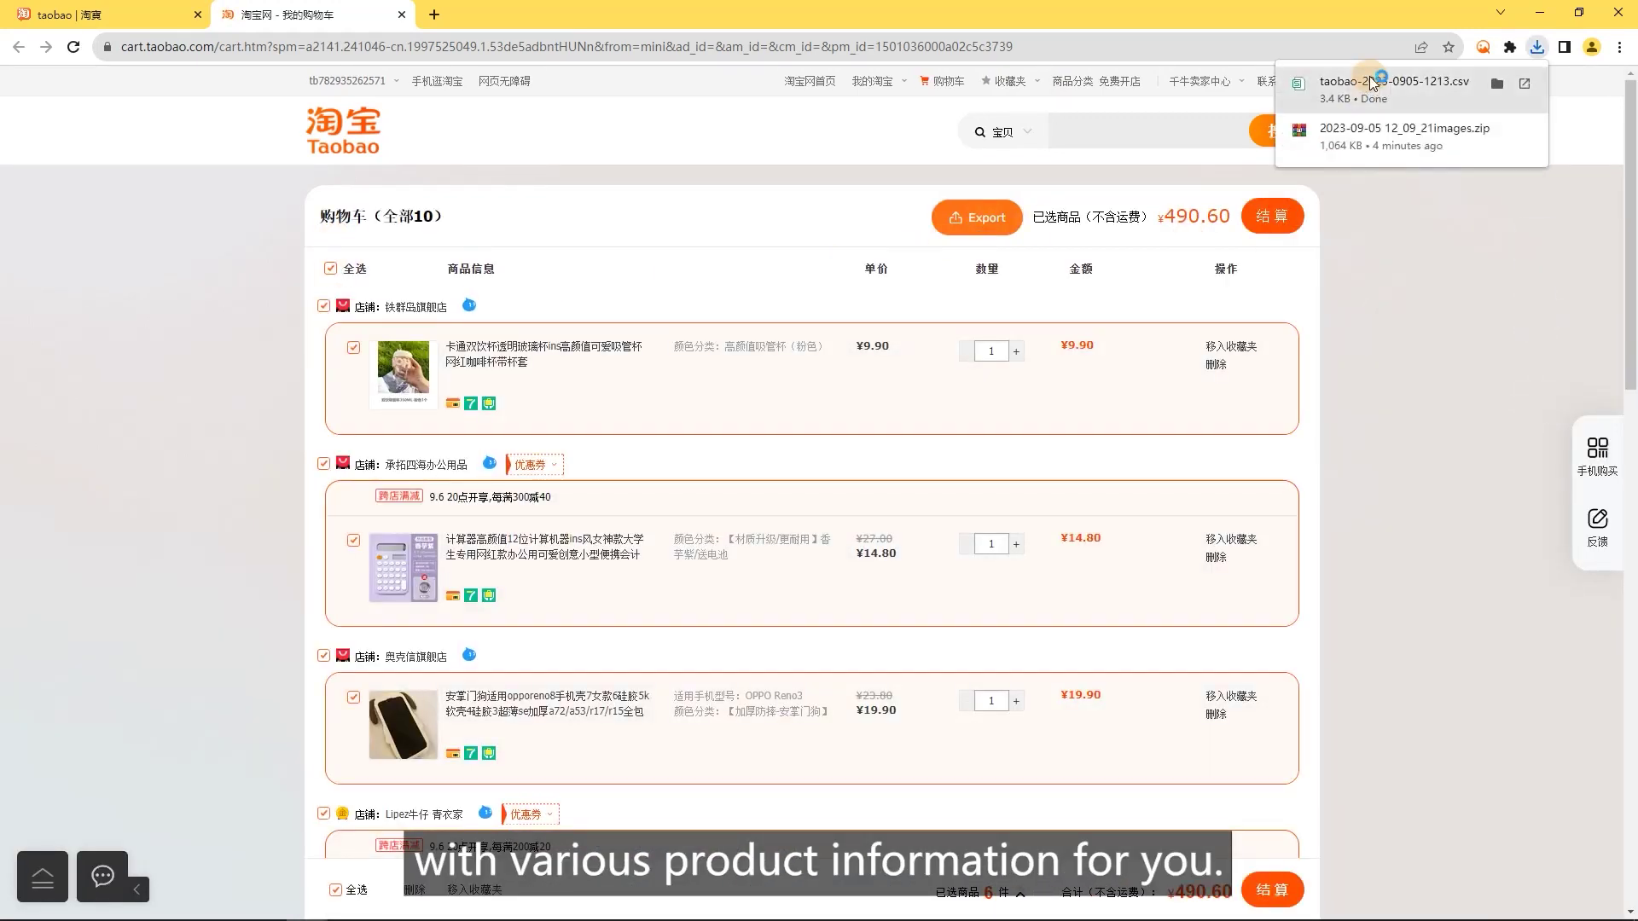
pyautogui.click(1365, 79)
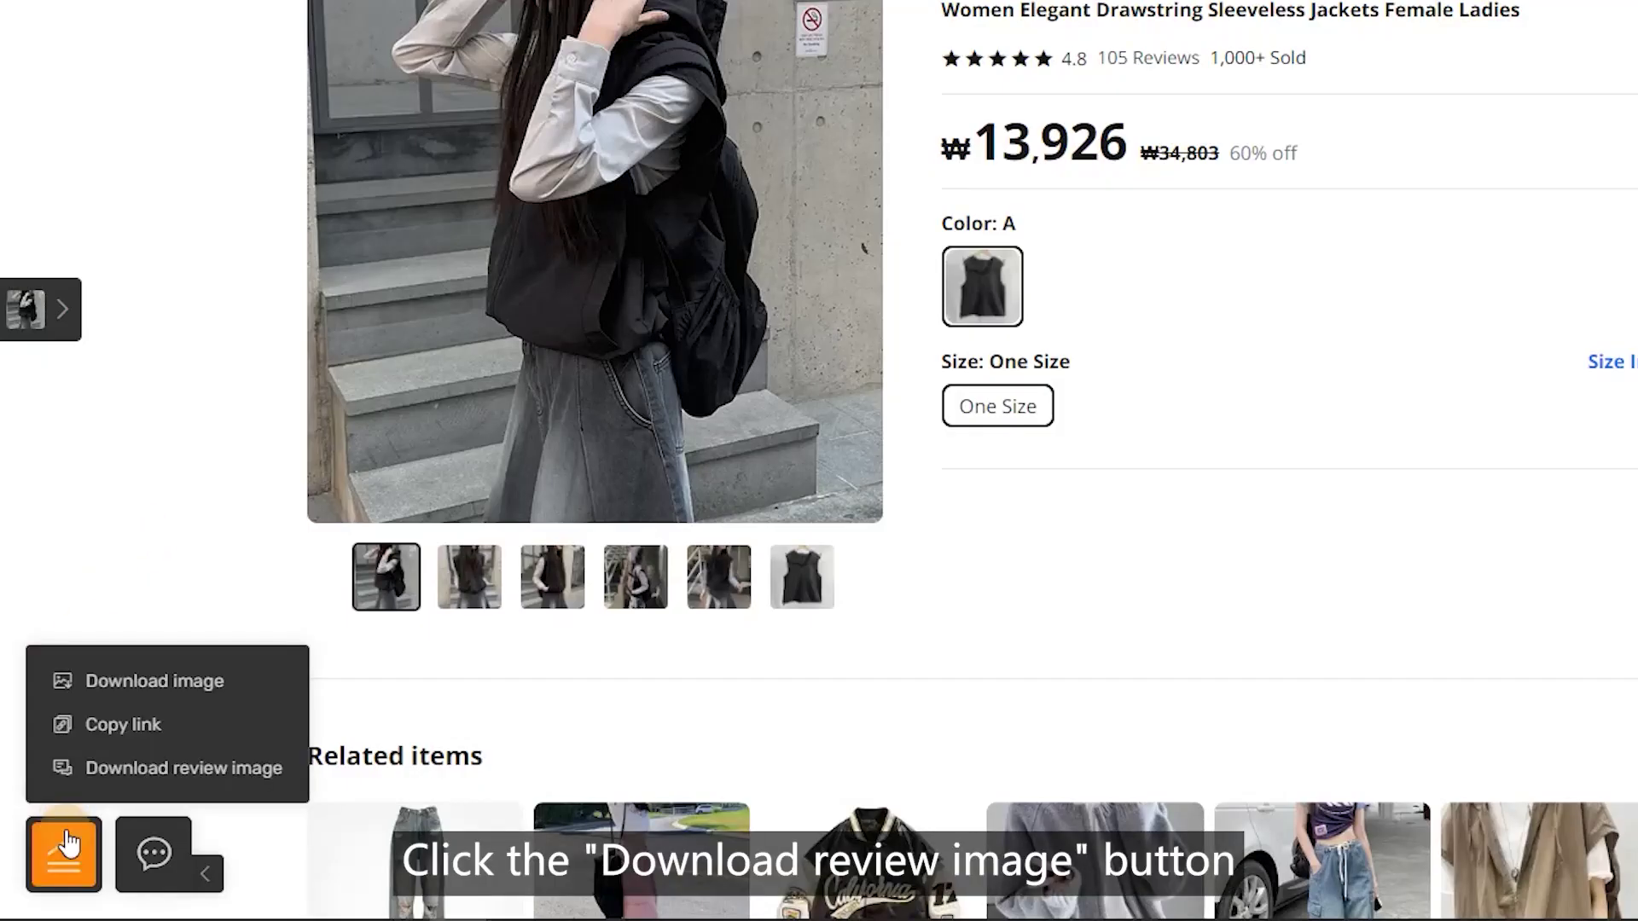
# - Download the vest's review images from the previous 5 pages and check the folder
pyautogui.click(124, 778)
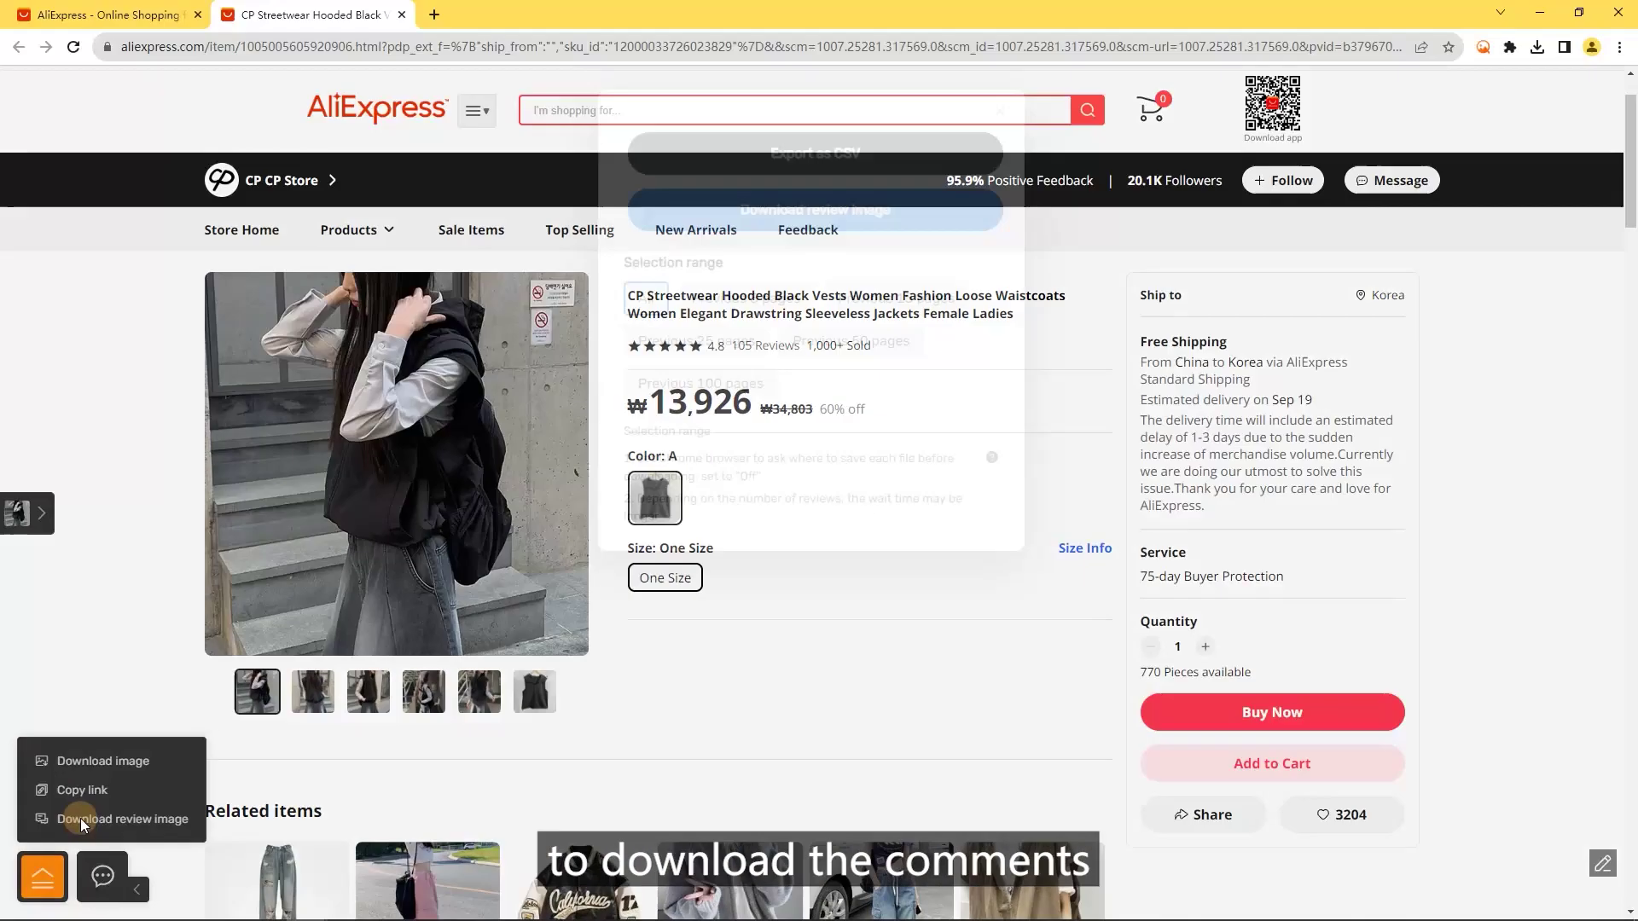
pyautogui.click(775, 303)
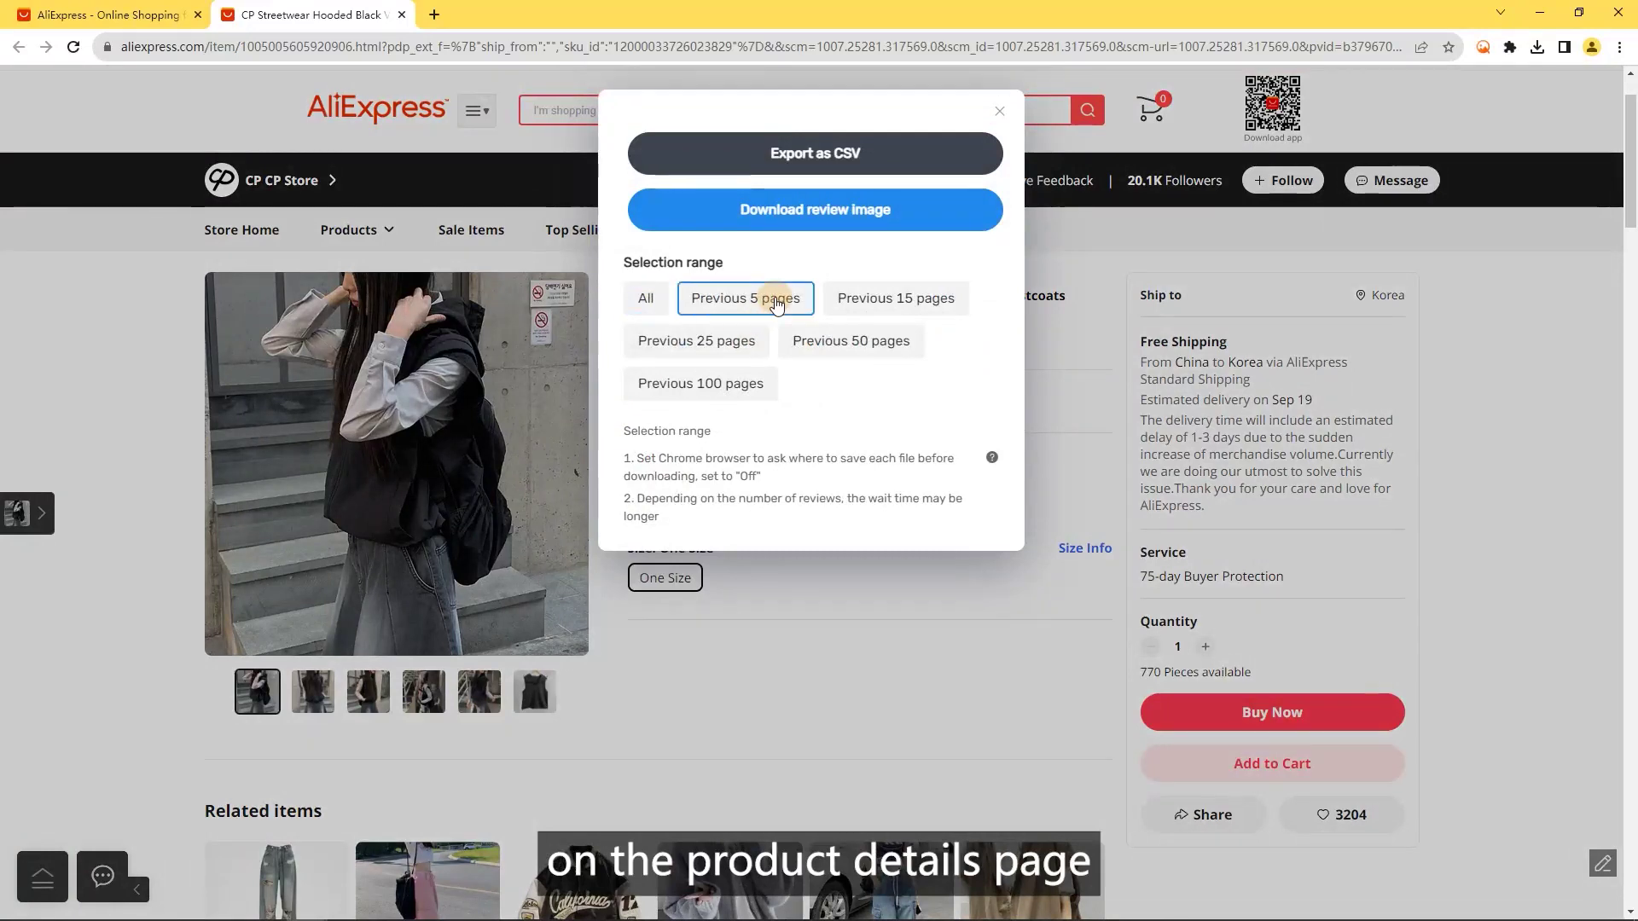
pyautogui.click(866, 214)
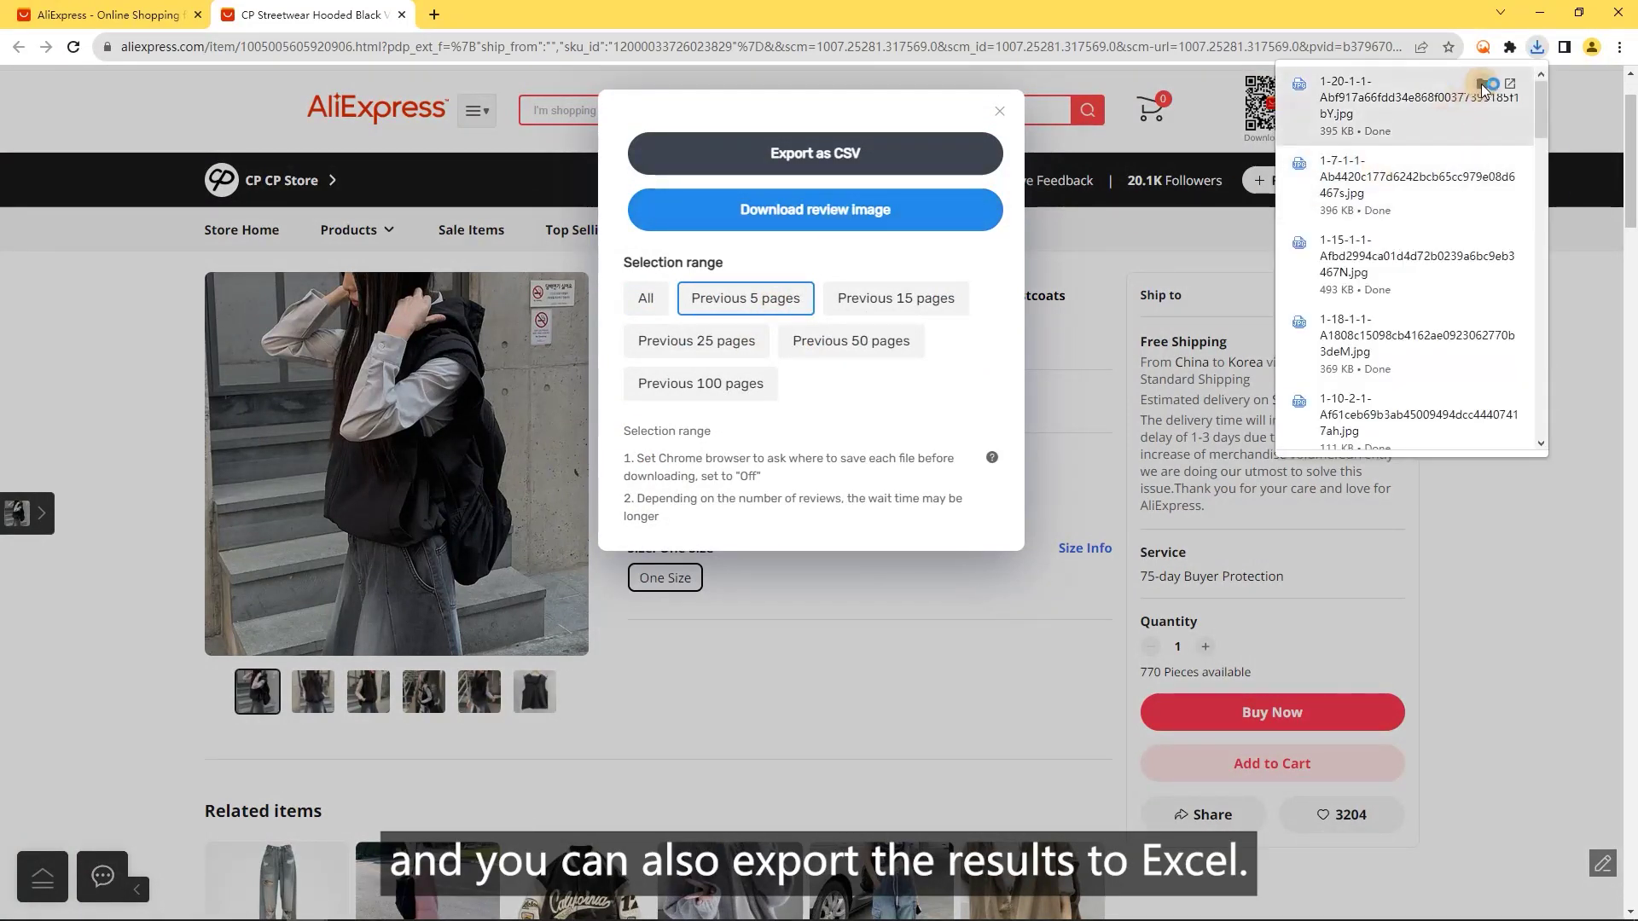
pyautogui.click(1514, 98)
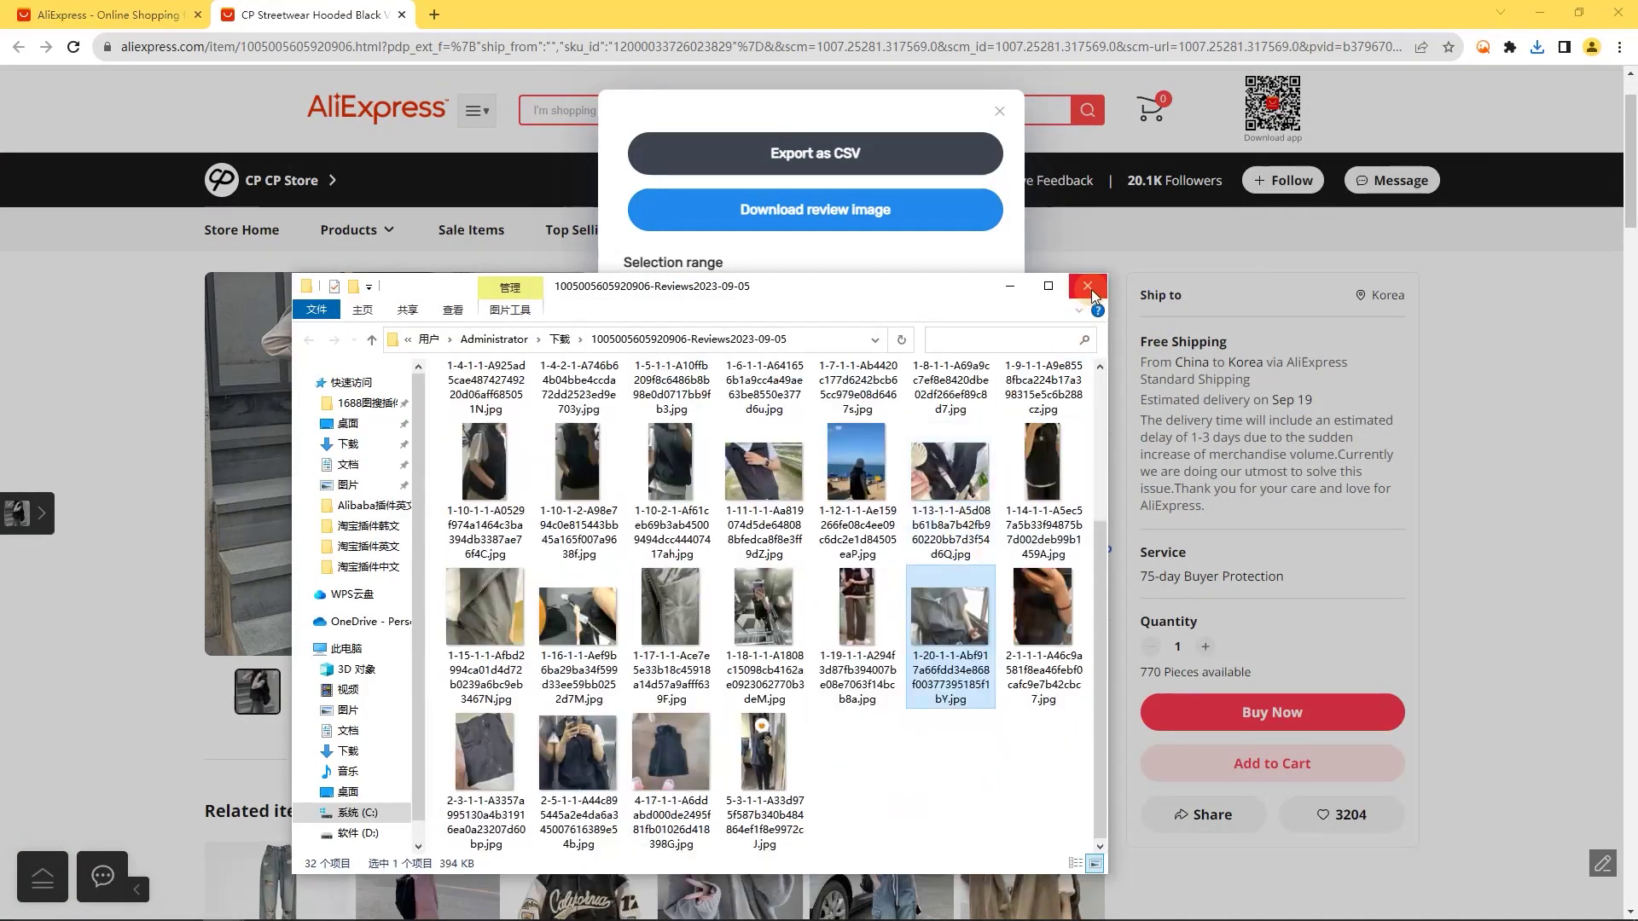
pyautogui.click(1090, 287)
# - Export the reviews to CSV and open it, then copy the Alibaba product link into a new tab
pyautogui.click(826, 156)
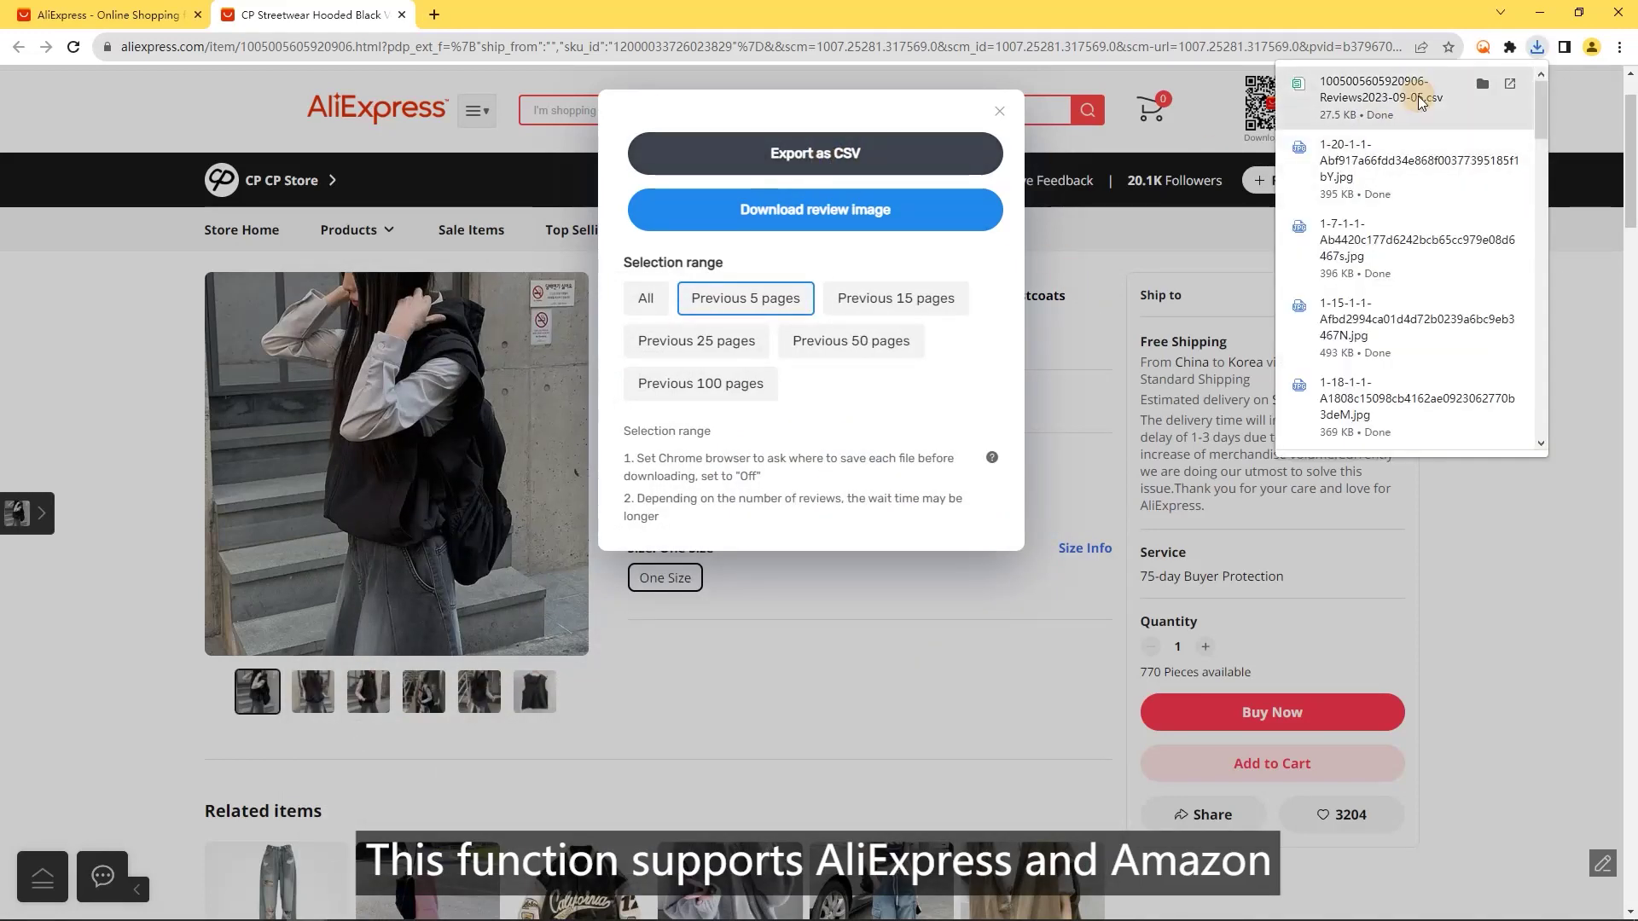
pyautogui.click(1418, 96)
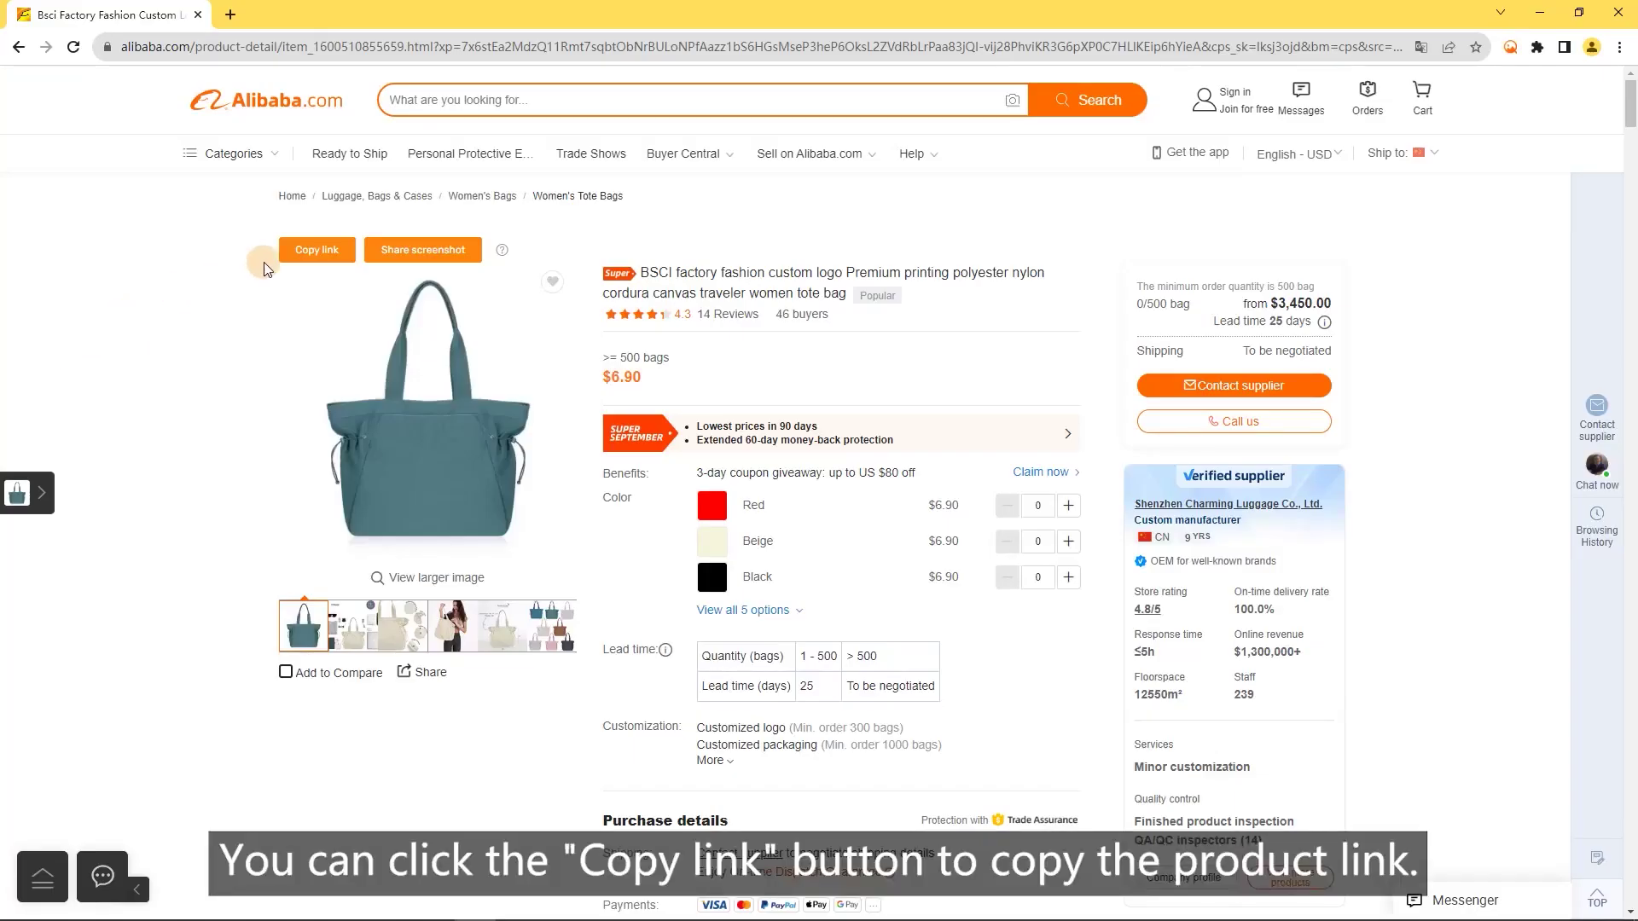
pyautogui.click(300, 256)
pyautogui.click(232, 19)
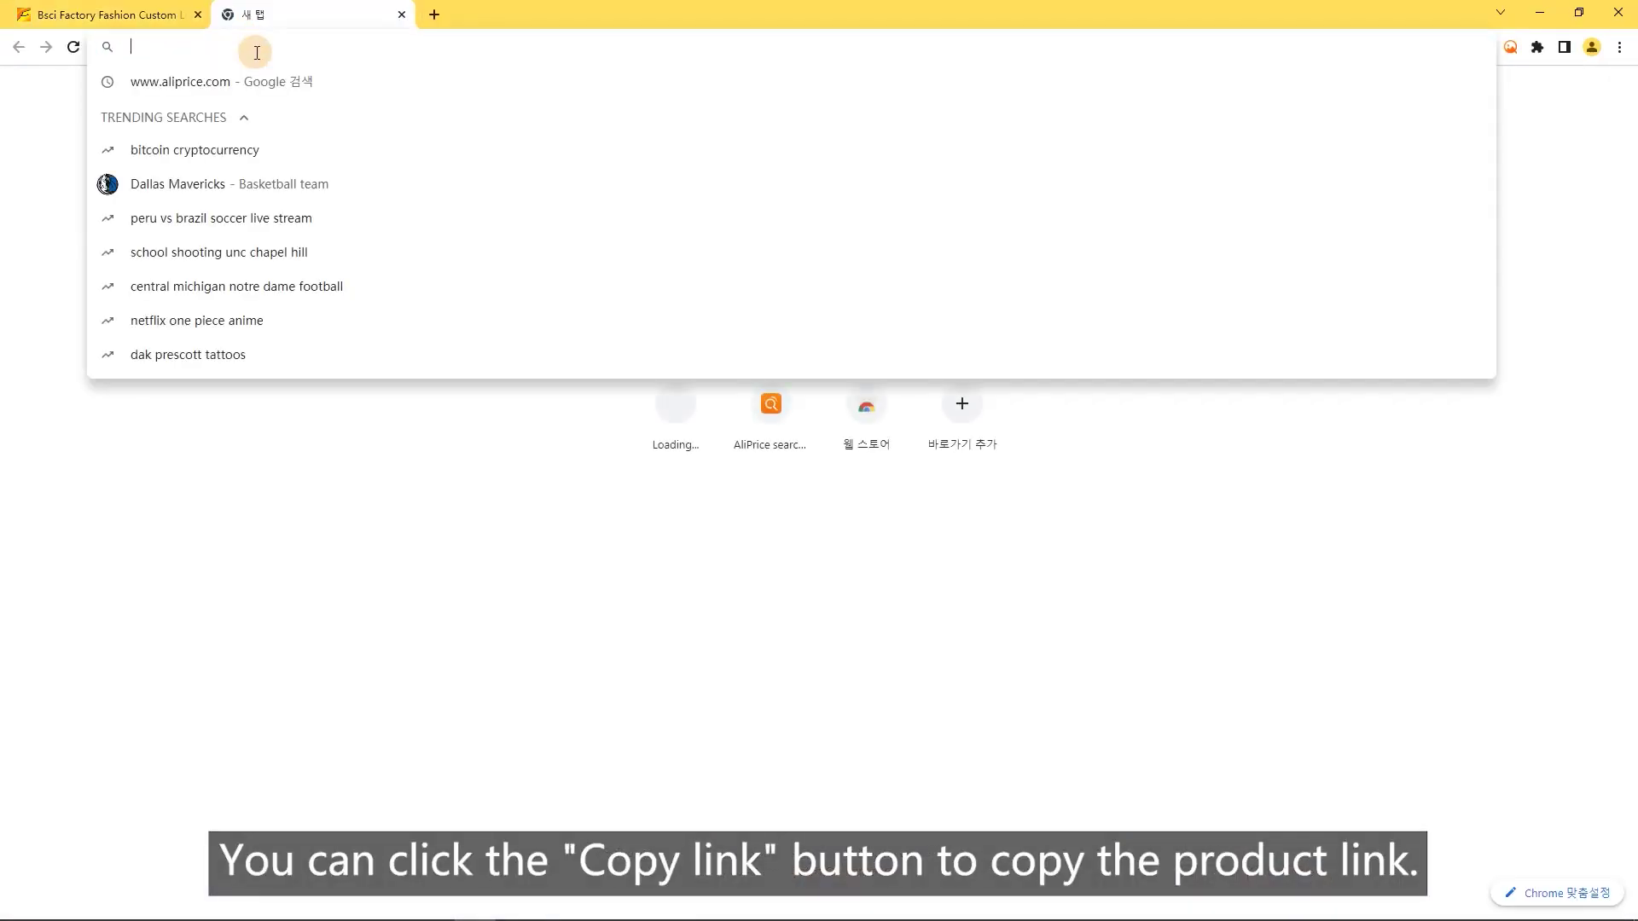